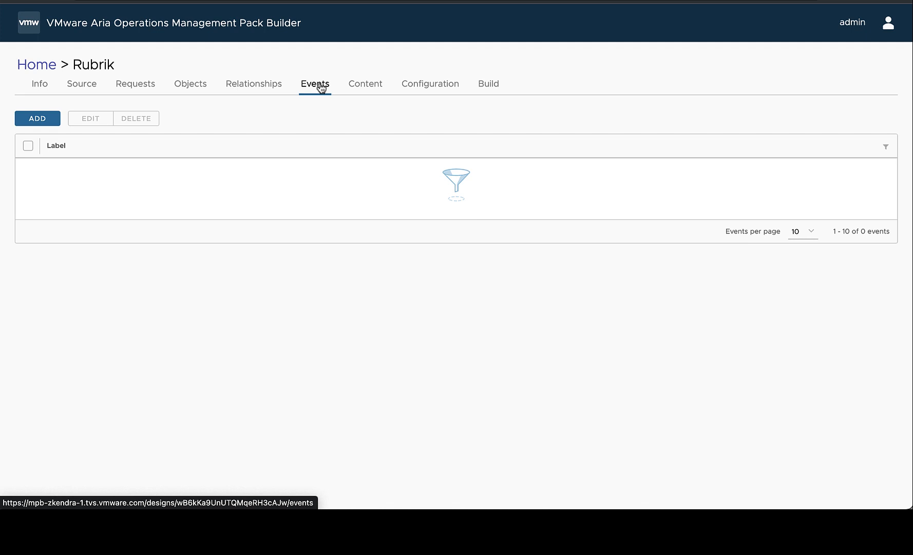
- Check the event request in the Rubrik design's request list and return to the empty events list
left_click(135, 85)
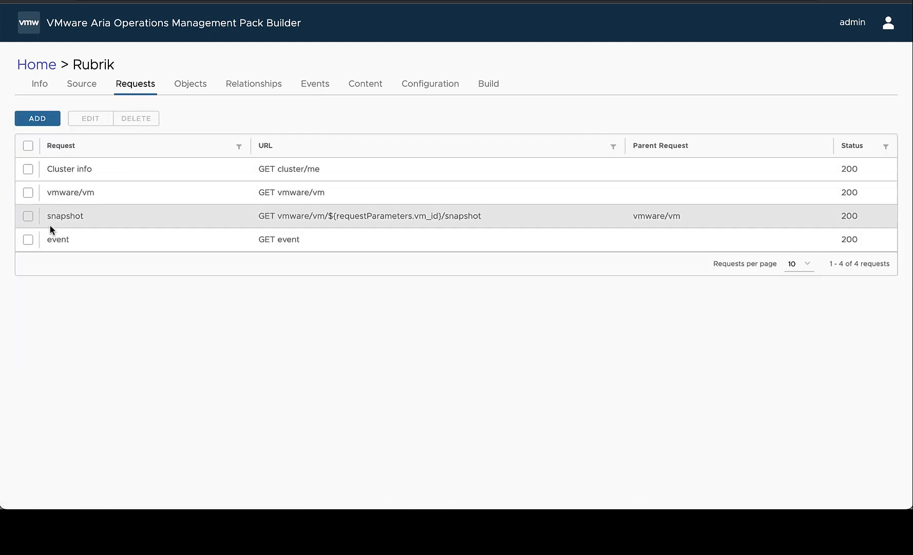
left_click_drag(45, 239, 84, 241)
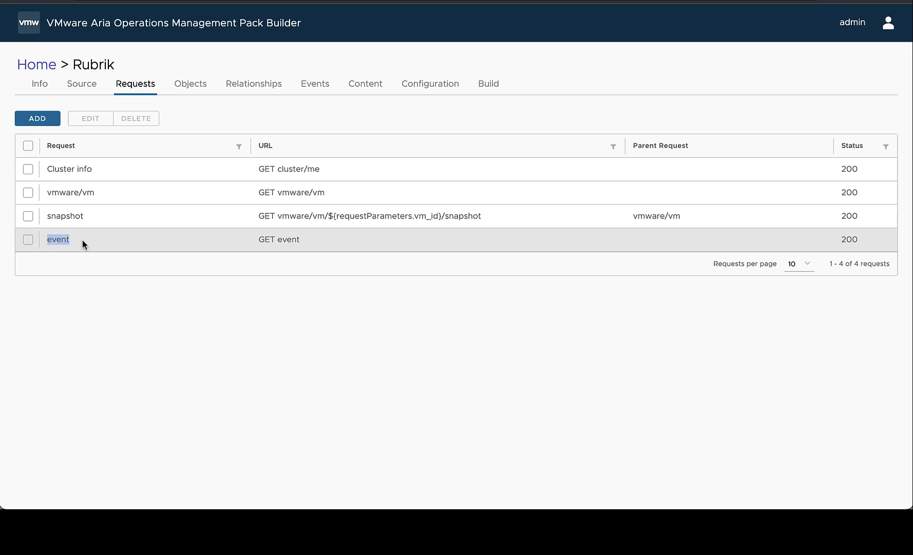
left_click(313, 90)
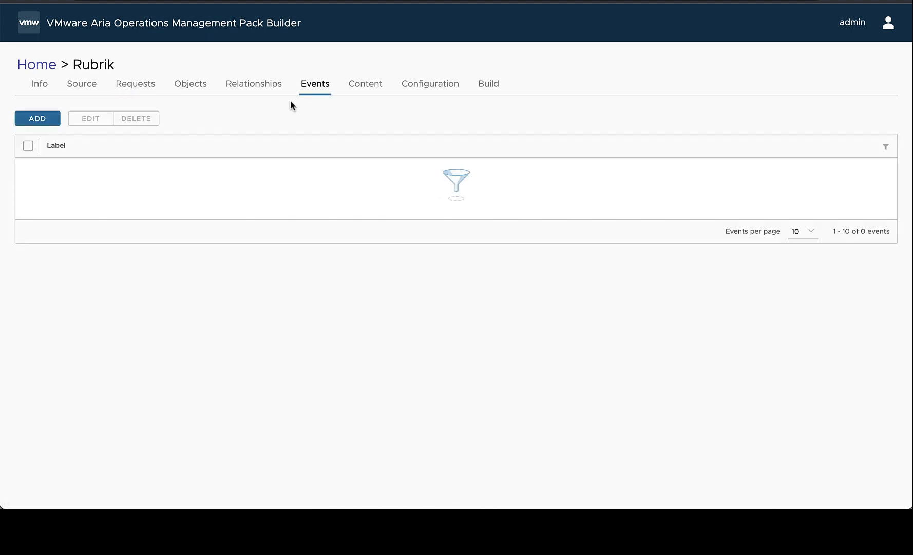
- Add an event from an API request and name it Rubrik Log Event
left_click(44, 120)
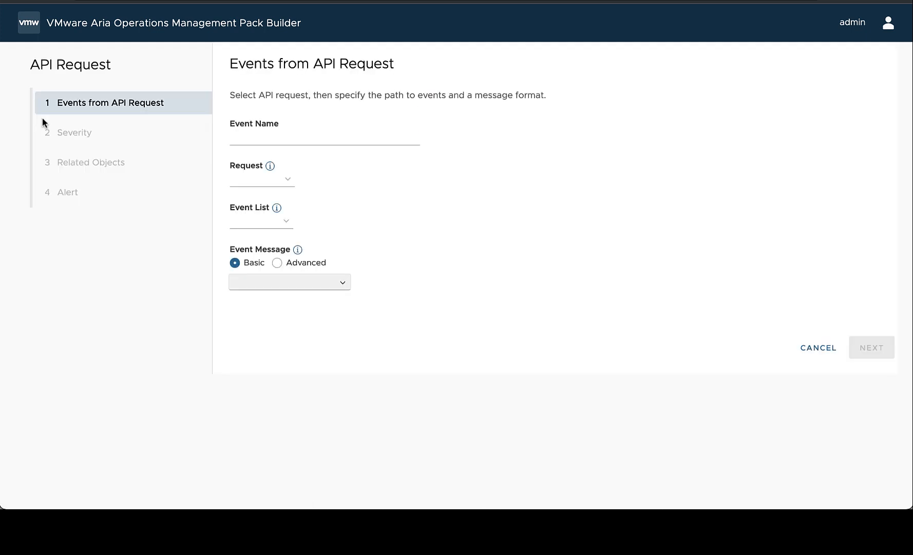
left_click(305, 137)
type("Rubrik L")
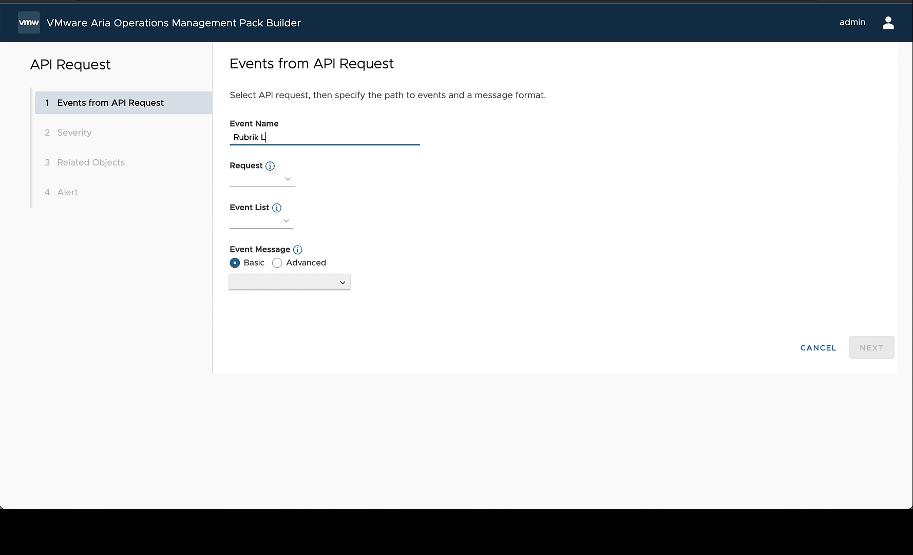
type("og Event")
- Set the event's request to event and its event list to data.events.*
left_click(293, 178)
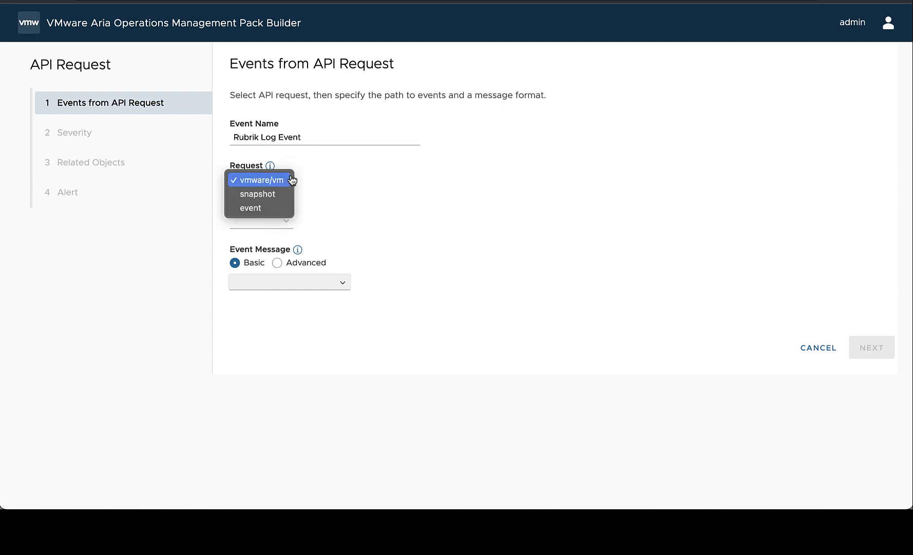
left_click(250, 212)
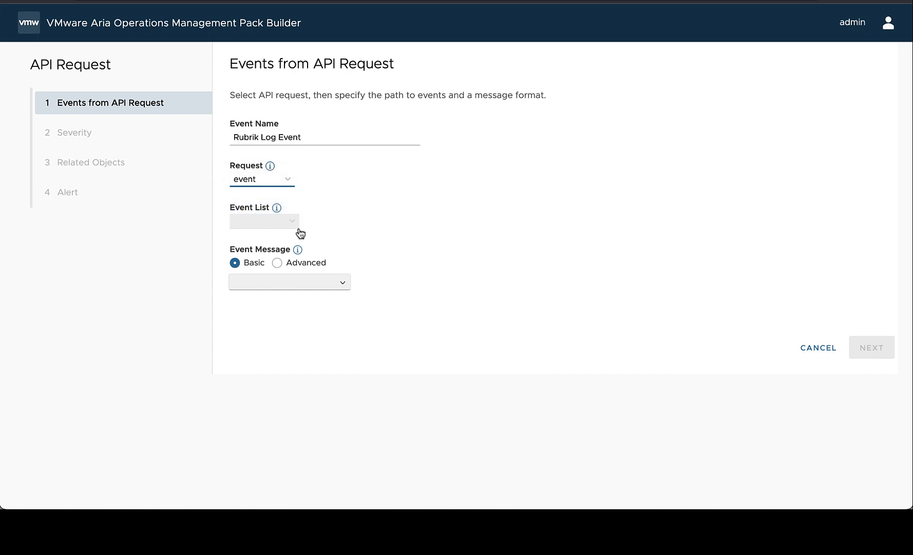
left_click(297, 228)
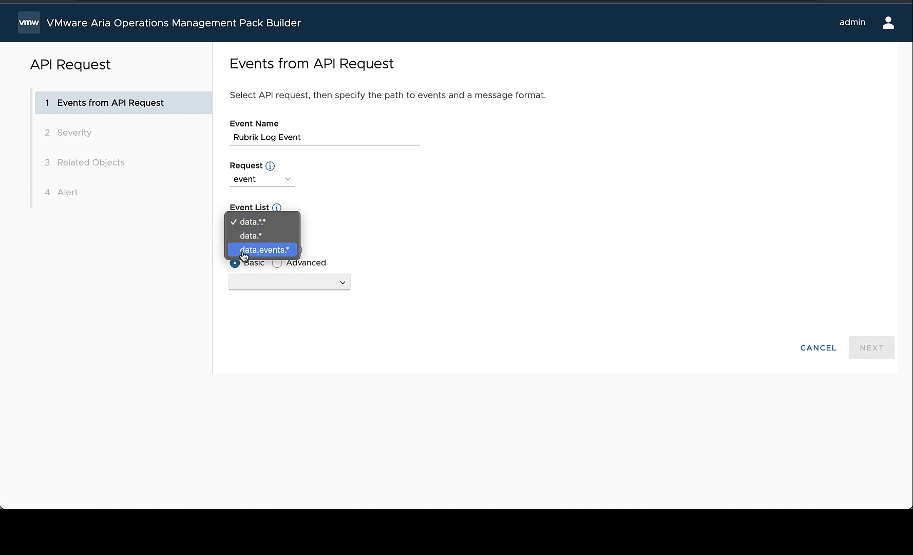
left_click(286, 251)
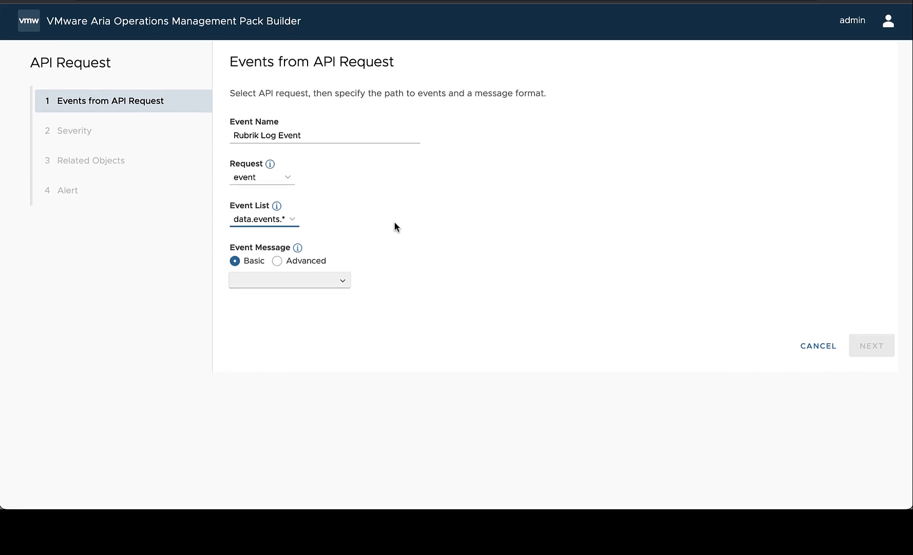
scroll(393, 221, "up", 1)
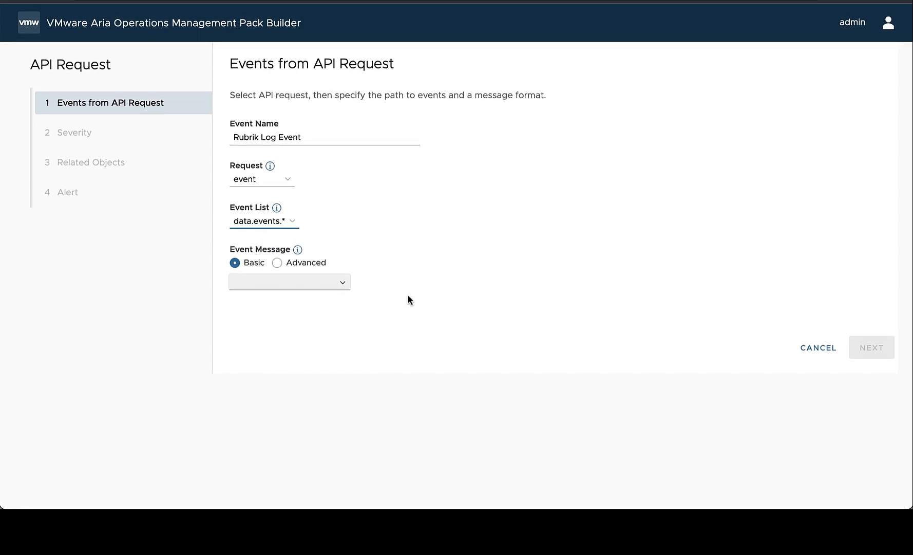
- Choose eventInfo as the basic event message
left_click(330, 282)
type("in")
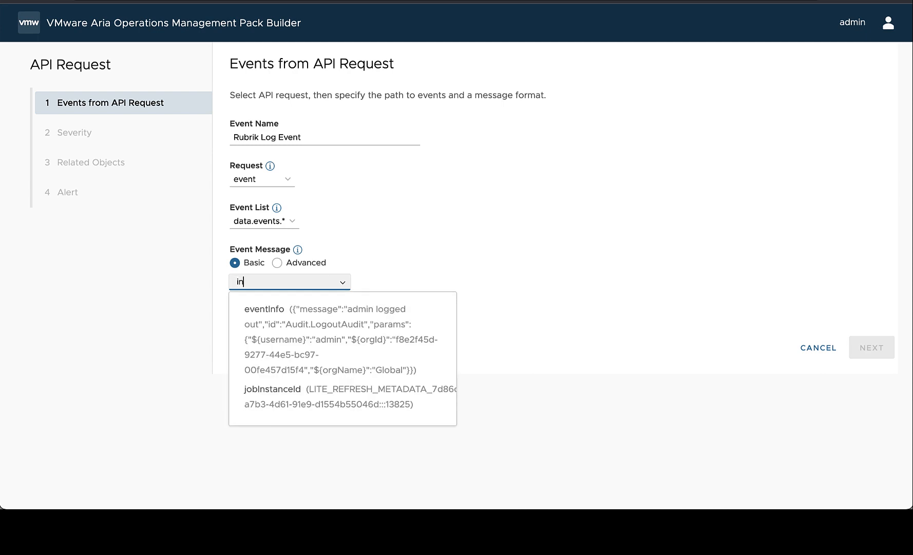
type("fo")
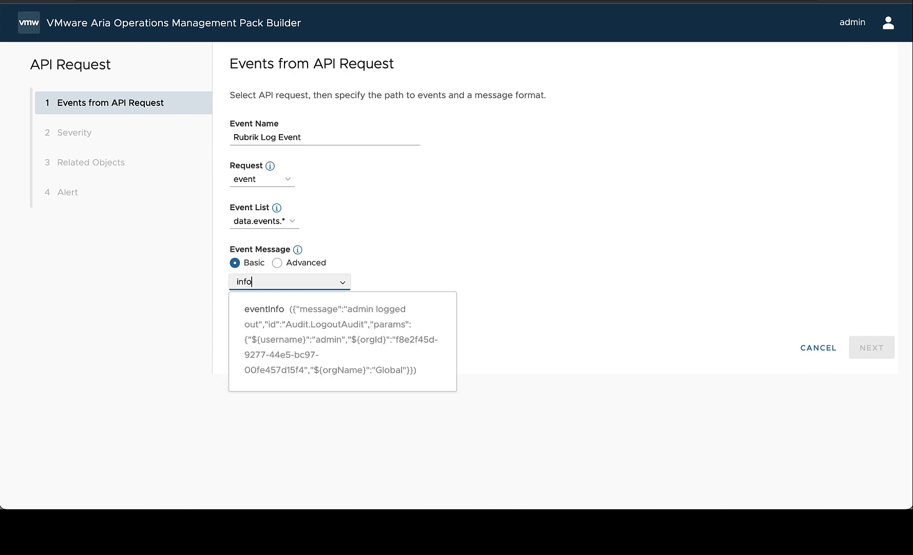
left_click(304, 334)
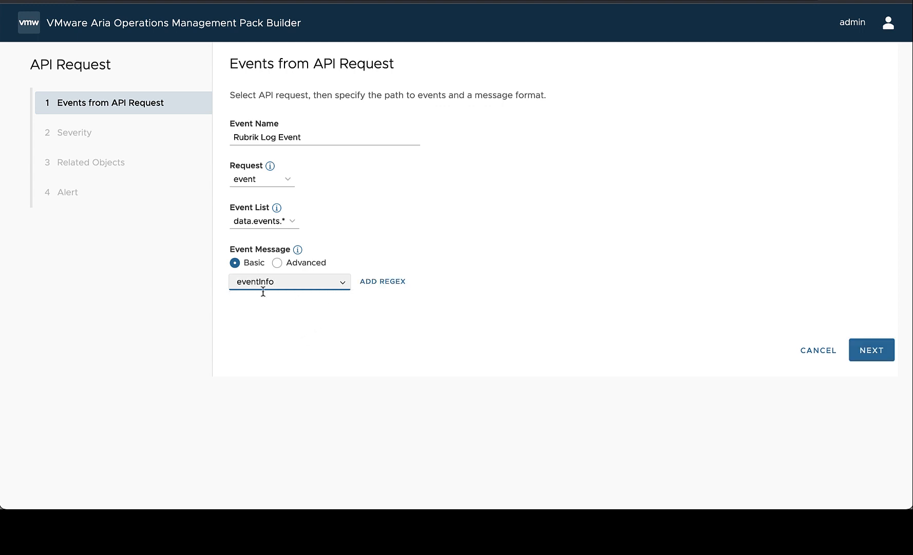
left_click(342, 282)
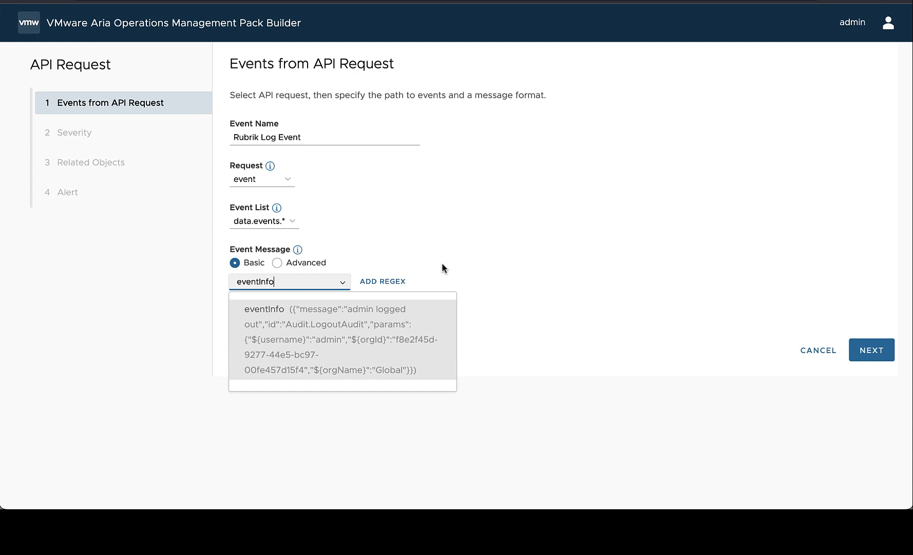
left_click(392, 255)
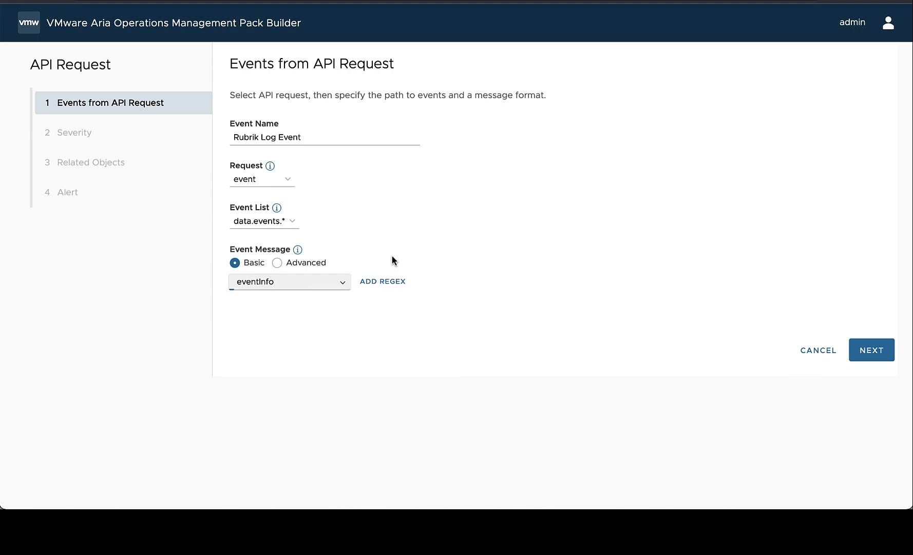
- Add a regex to the basic eventInfo message to extract its "message" text, and test it
left_click(385, 281)
left_click(267, 184)
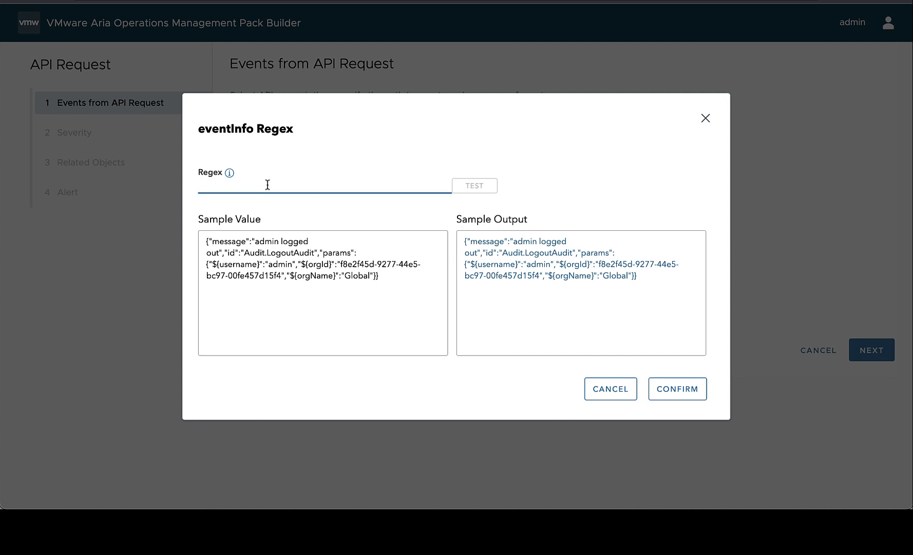
type("\"mess")
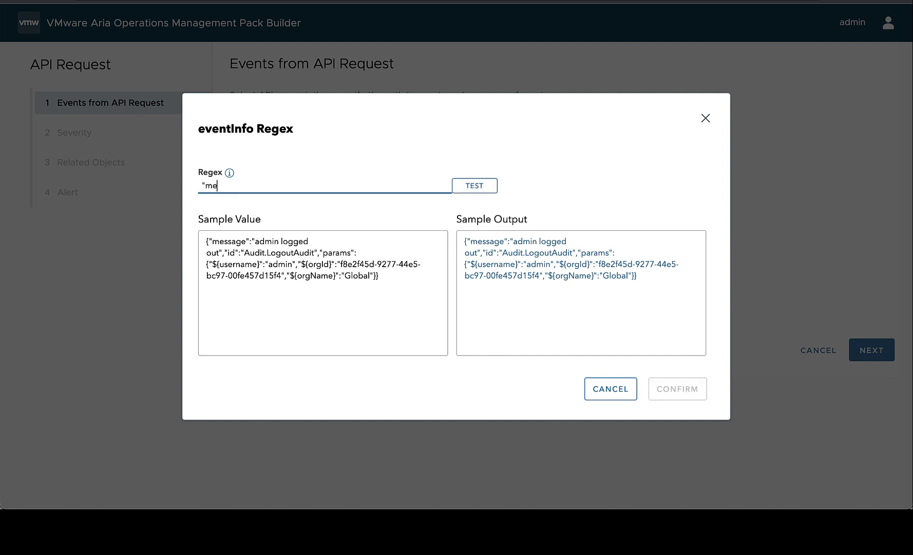
key("BackSpace")
type("sage\":\"([^\"]+)\"")
left_click(476, 185)
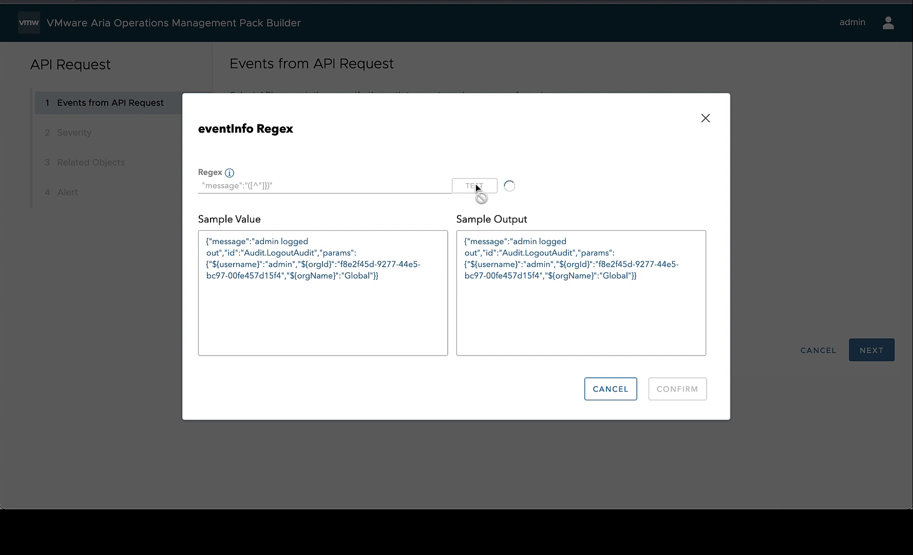
- Correct the basic eventInfo regex to "message":"([^"]+)", test it against the sample value and confirm it
left_click(272, 171)
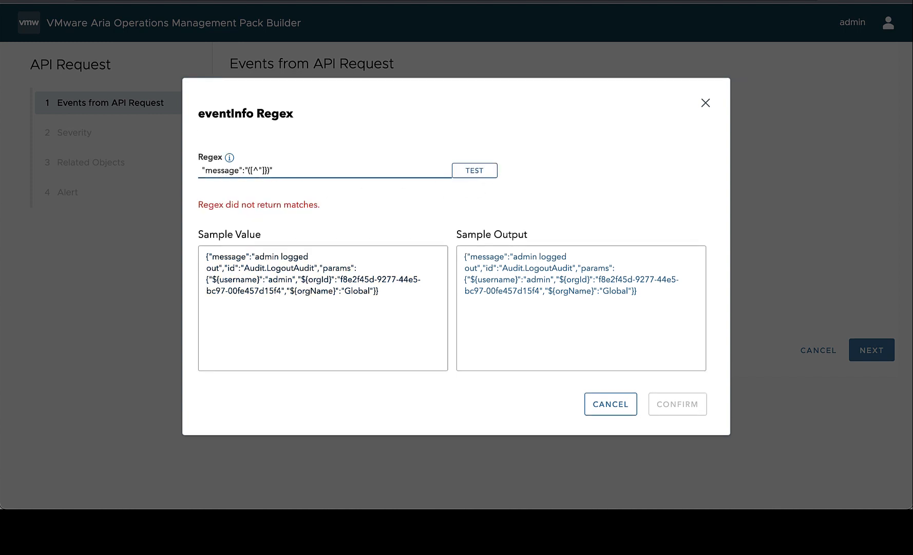
type("+")
key("Delete")
left_click(481, 169)
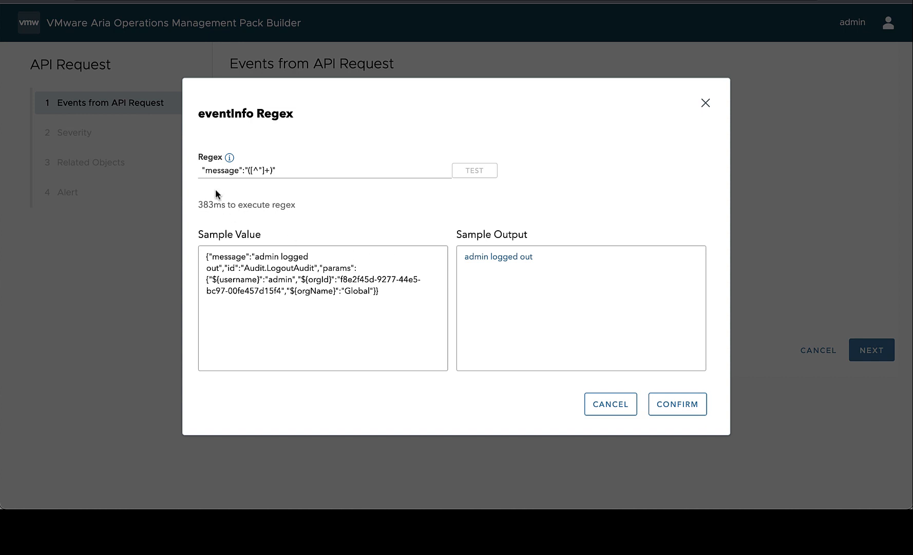
left_click_drag(256, 257, 268, 273)
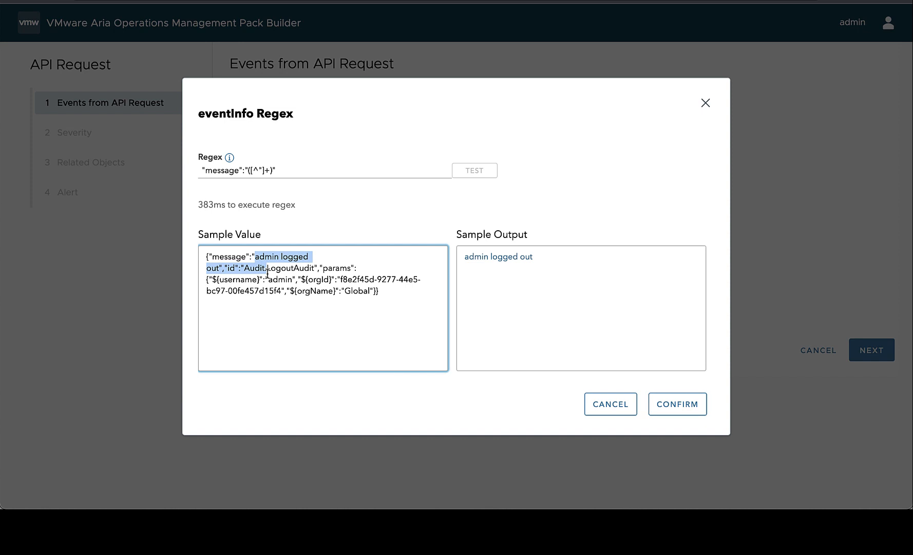
left_click(281, 170)
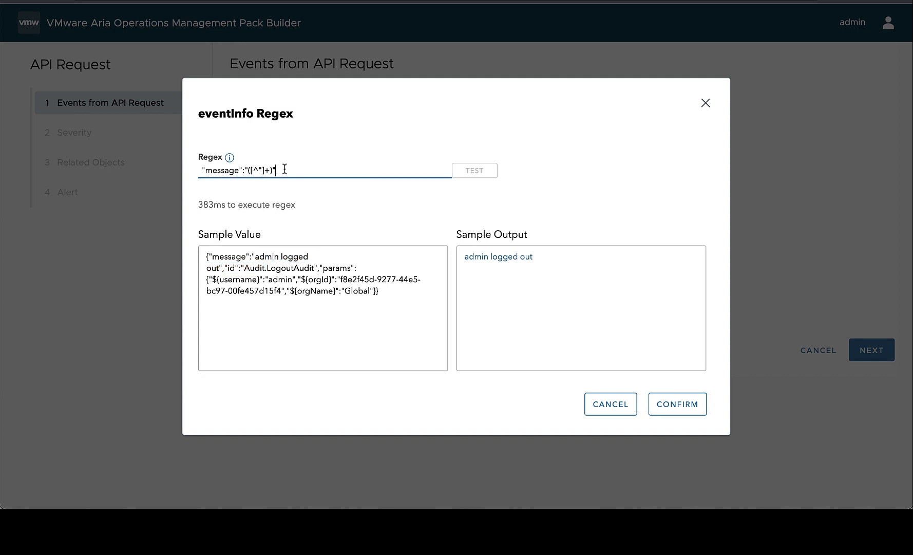
left_click(675, 403)
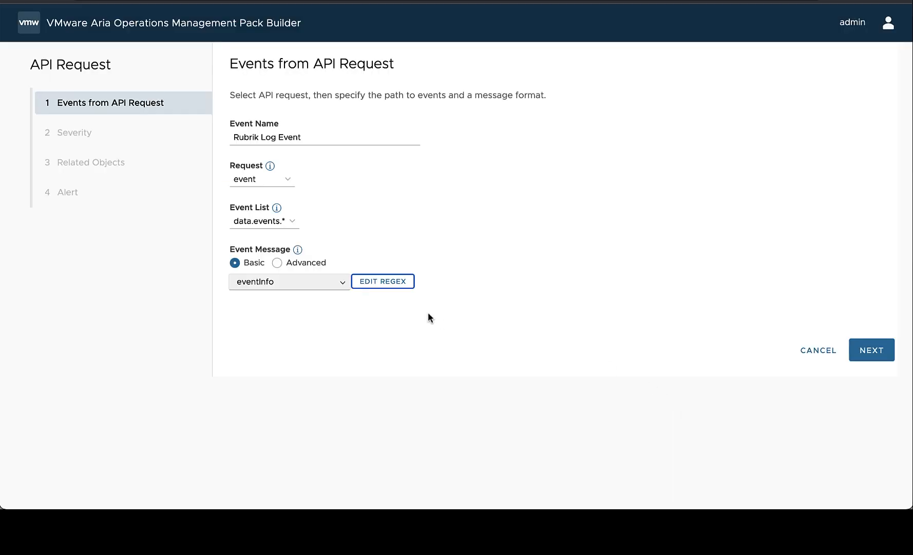
- Switch the event message to Advanced and remove eventInfo from its expression
left_click(277, 263)
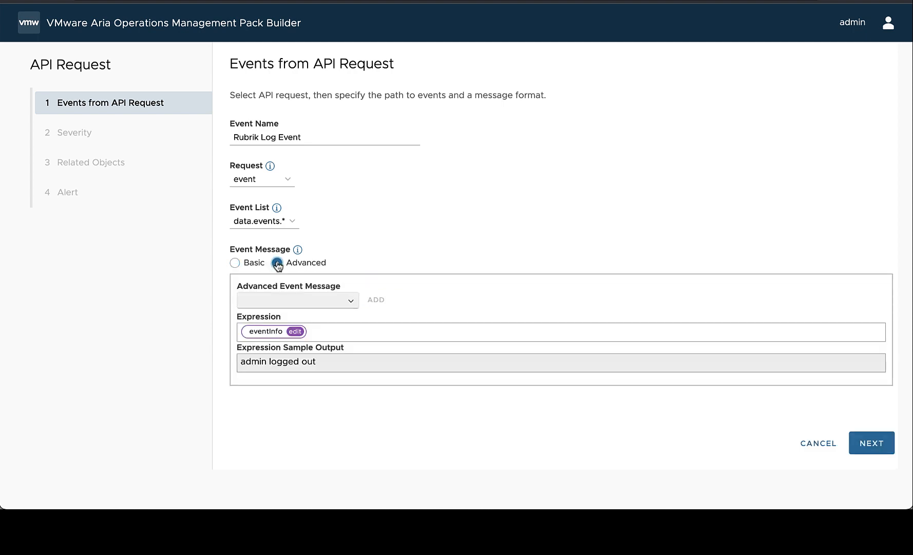
left_click(314, 331)
key("BackSpace")
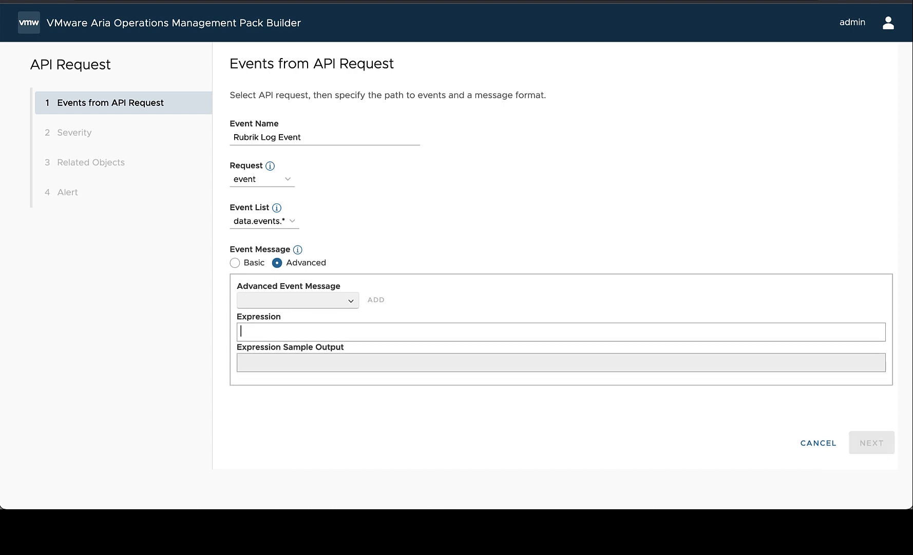
- Add the eventType attribute to the advanced event message expression
left_click(286, 298)
left_click(286, 299)
type("even")
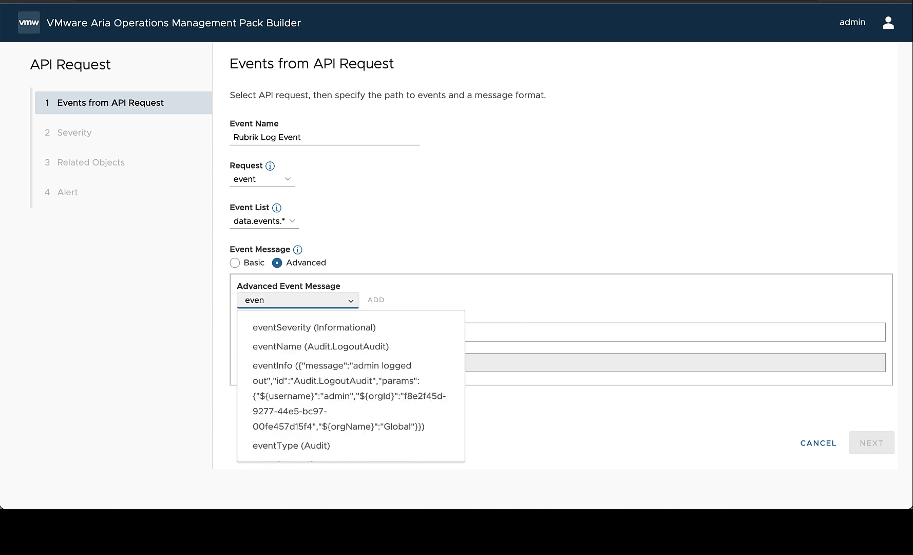
key("Down")
key("Down")
key("Down")
key("Down")
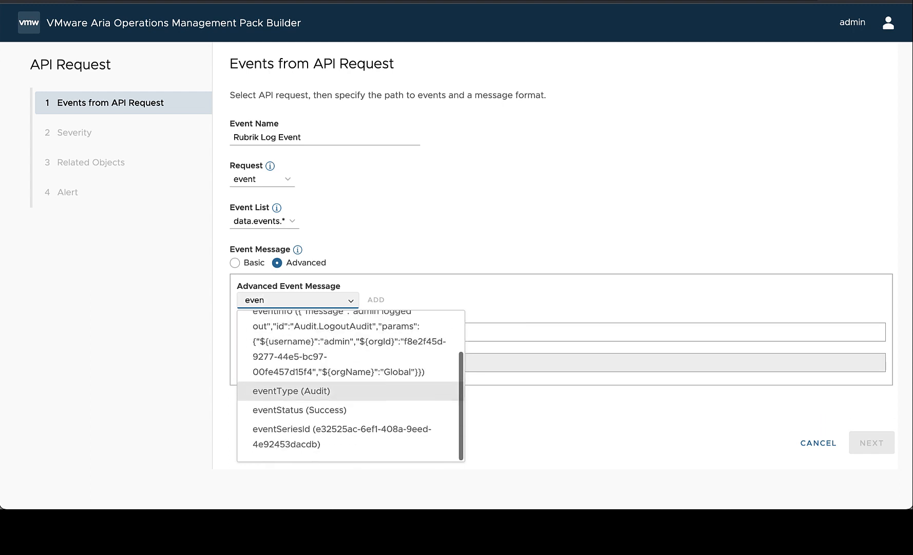
key("Return")
left_click(374, 299)
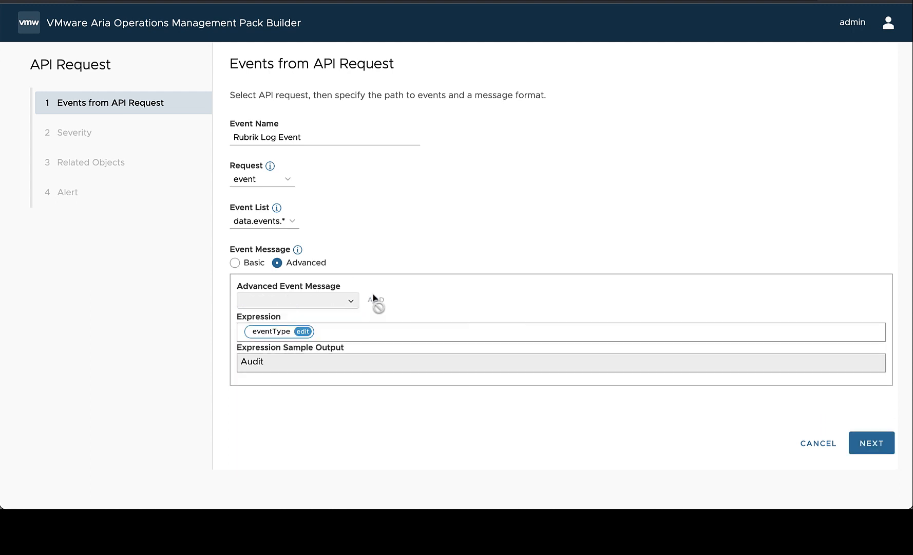
- Put the label "Event Type: " before eventType in the expression and add a "-" separator after it
left_click(242, 331)
type("Eve ")
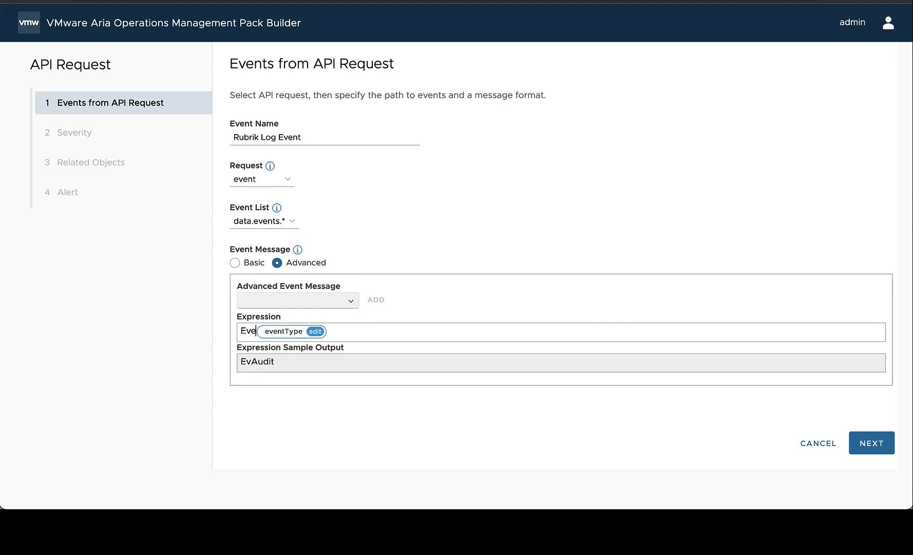
type("nt ty")
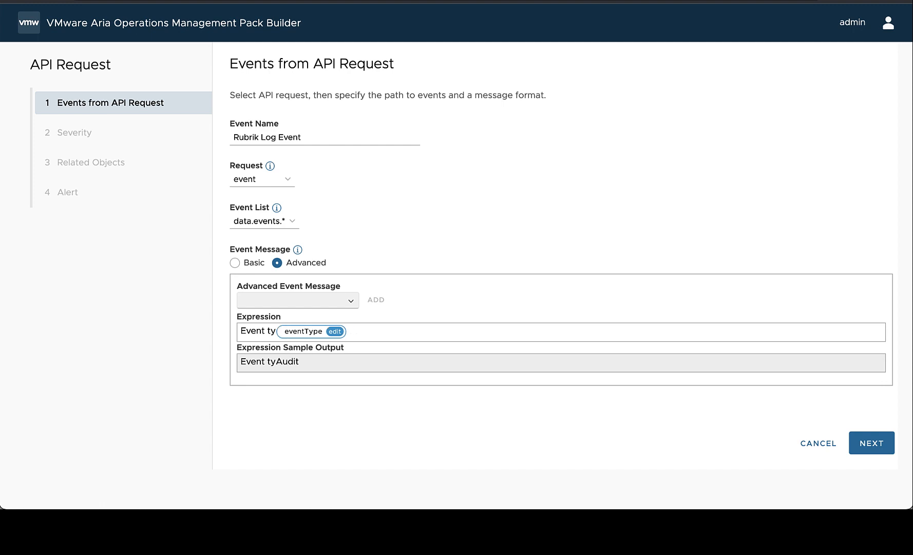
key("BackSpace")
key("BackSpace")
type("Type:")
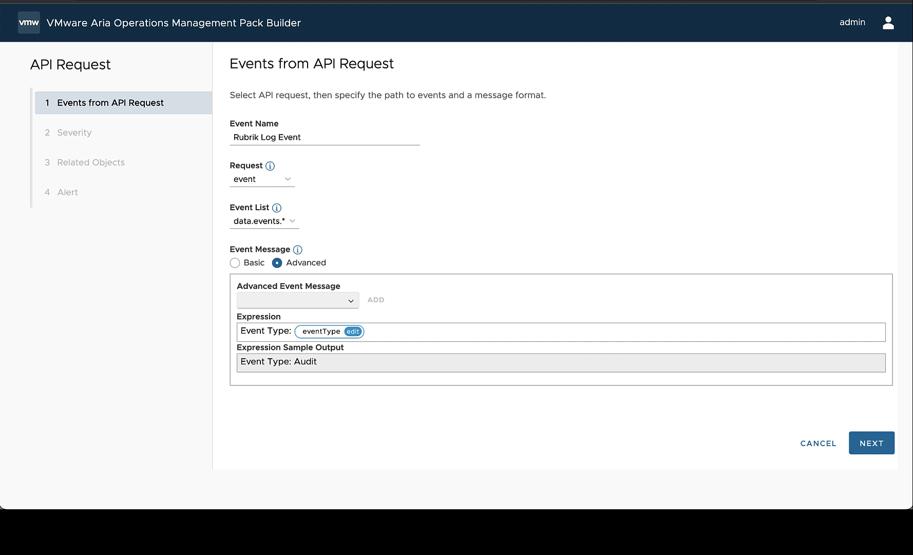
type("-")
- Add the eventInfo attribute to the advanced event message expression
left_click(305, 301)
type("inf")
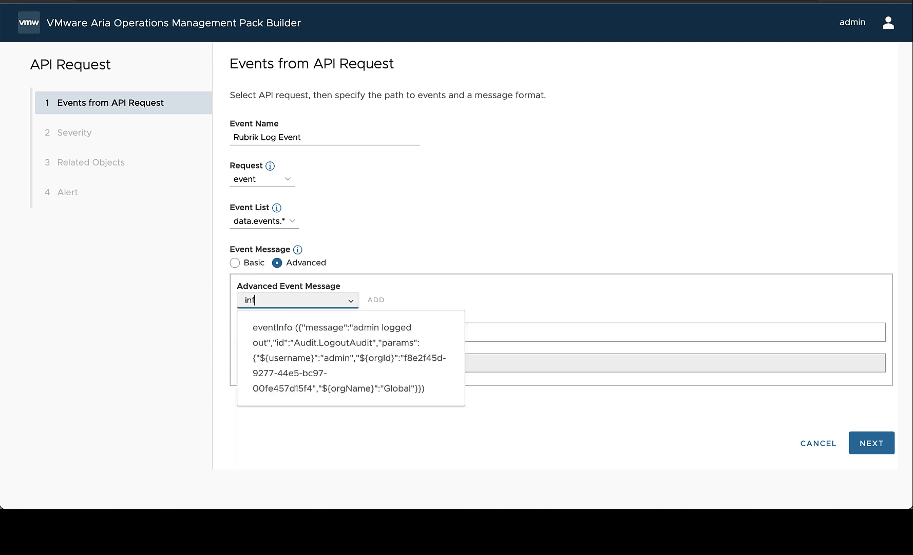
left_click(301, 340)
left_click(375, 300)
- Apply the regex "message":"([^"]+)" to the eventInfo attribute in the event message, testing it against the sample value
left_click(404, 326)
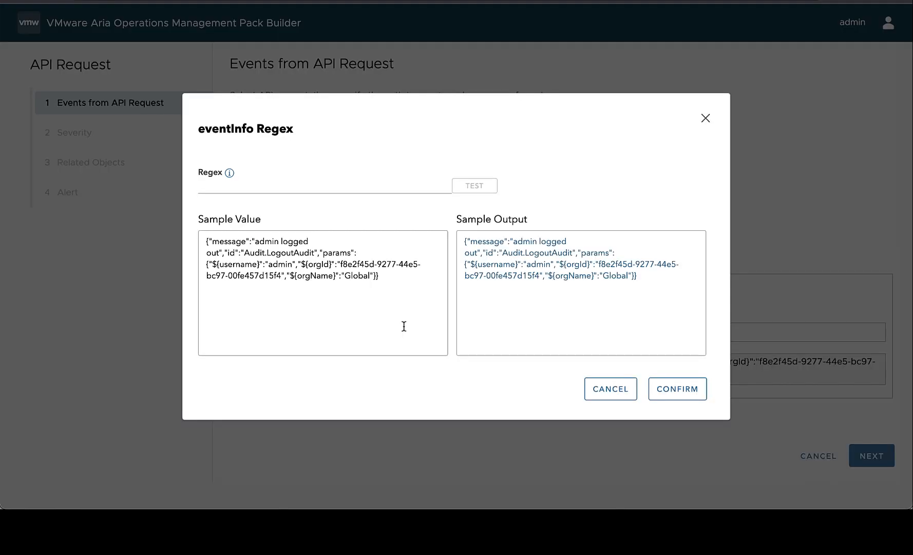
left_click(345, 186)
type("\"me")
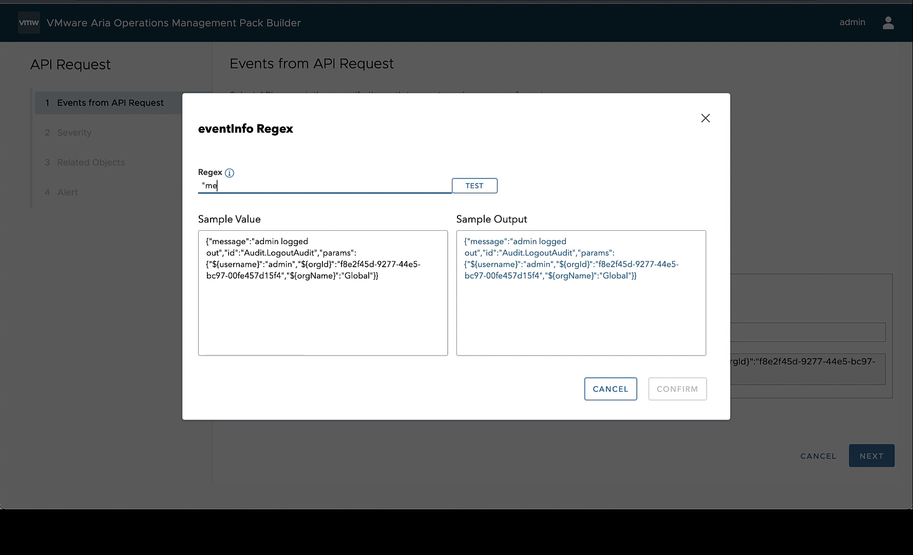
type("ssage\":\"([")
type("^\"]+")
type("\"")
type("\"")
left_click(466, 187)
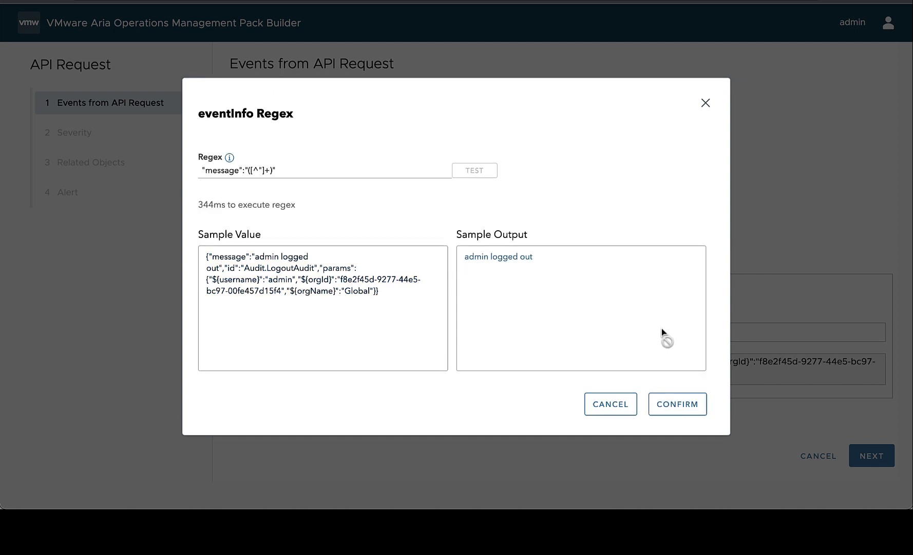
left_click(676, 404)
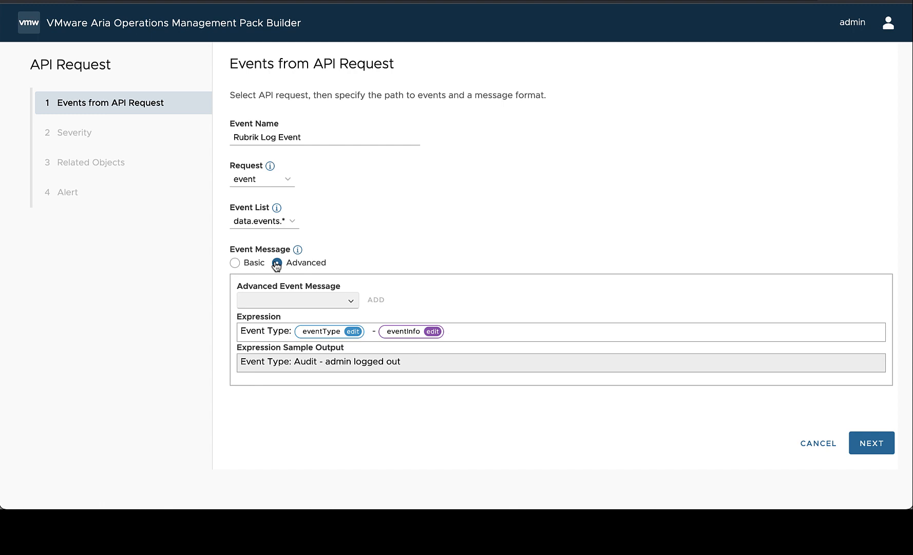
- Continue to the Severity stage and use eventSeverity as the basic event severity attribute
left_click(882, 443)
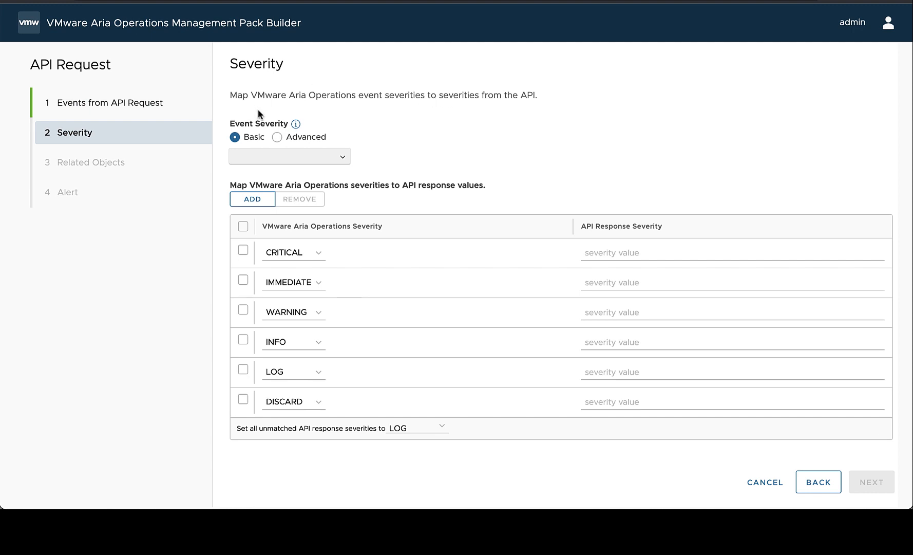
left_click(338, 155)
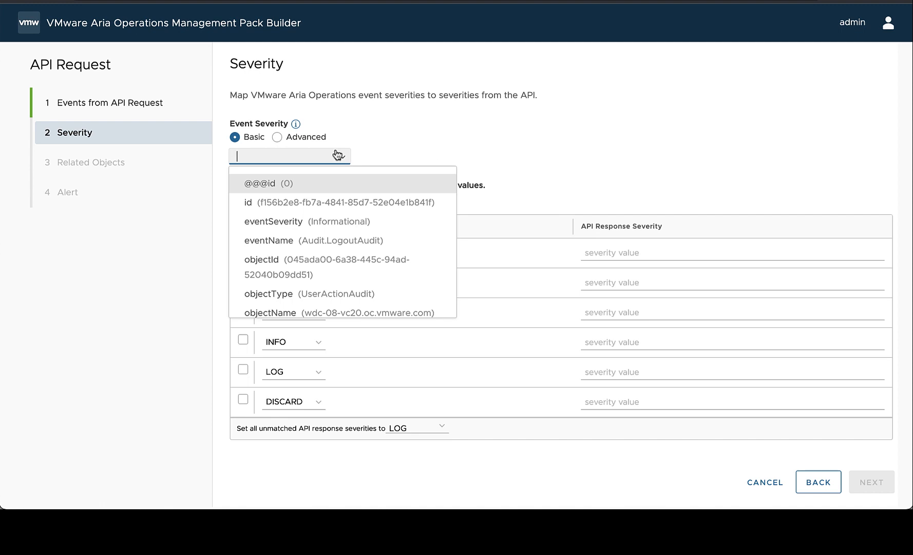
type("sev")
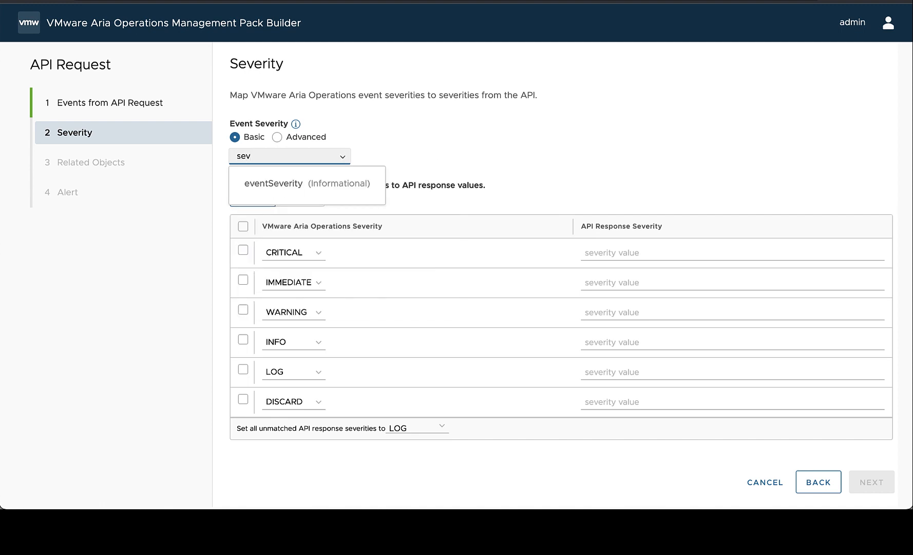
key("Down")
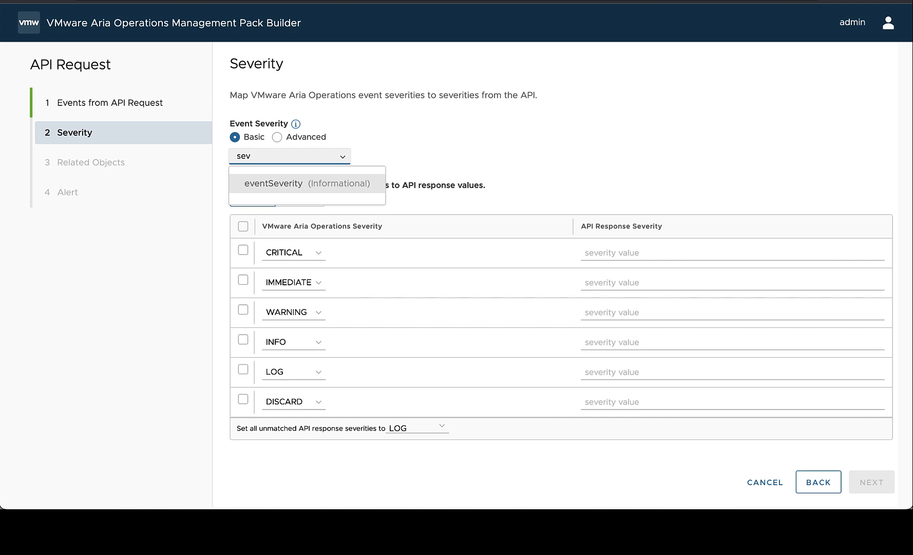
key("Return")
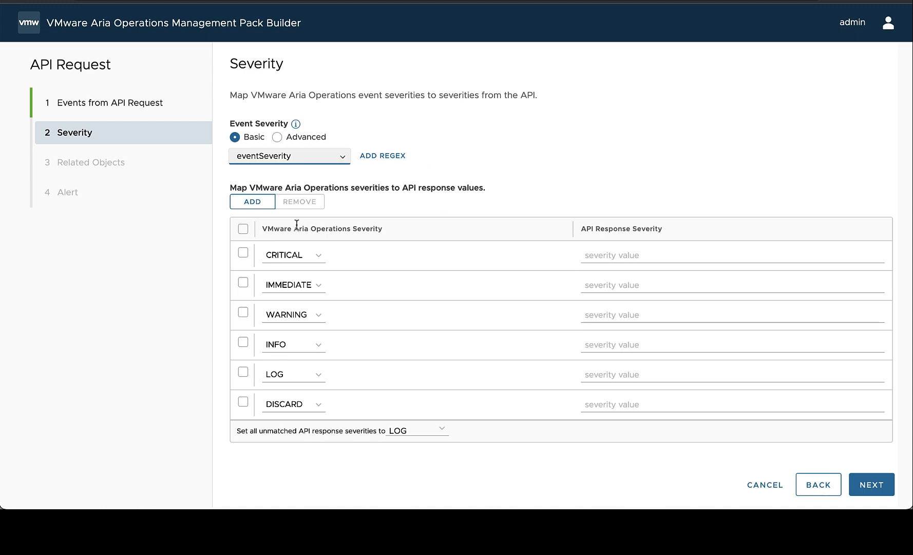
left_click(340, 156)
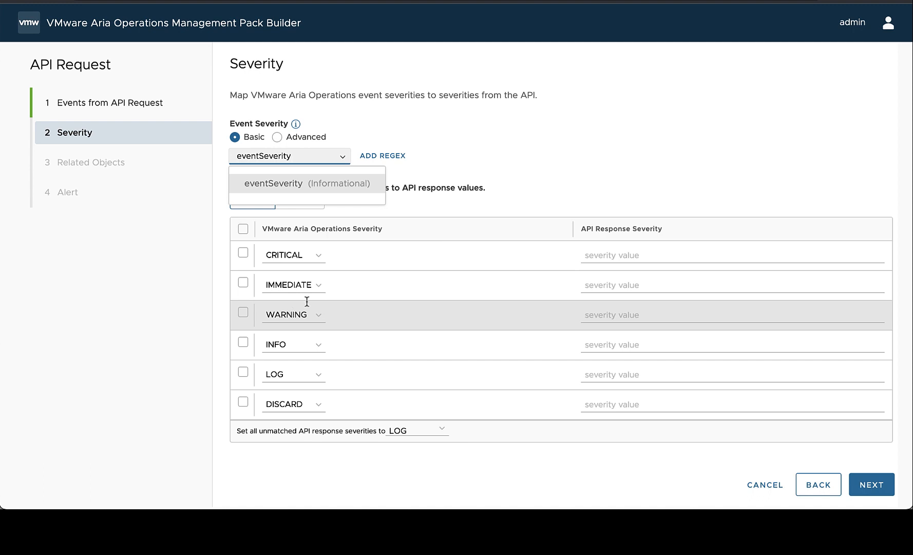
- Map the API response severities Informational to INFO, Warning to WARNING and Critical to CRITICAL
left_click(622, 344)
type("In")
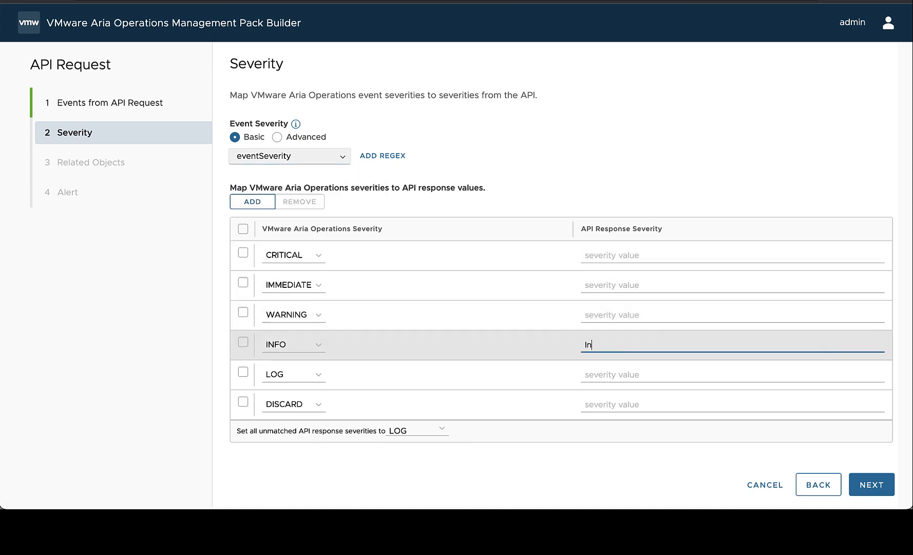
type("formational")
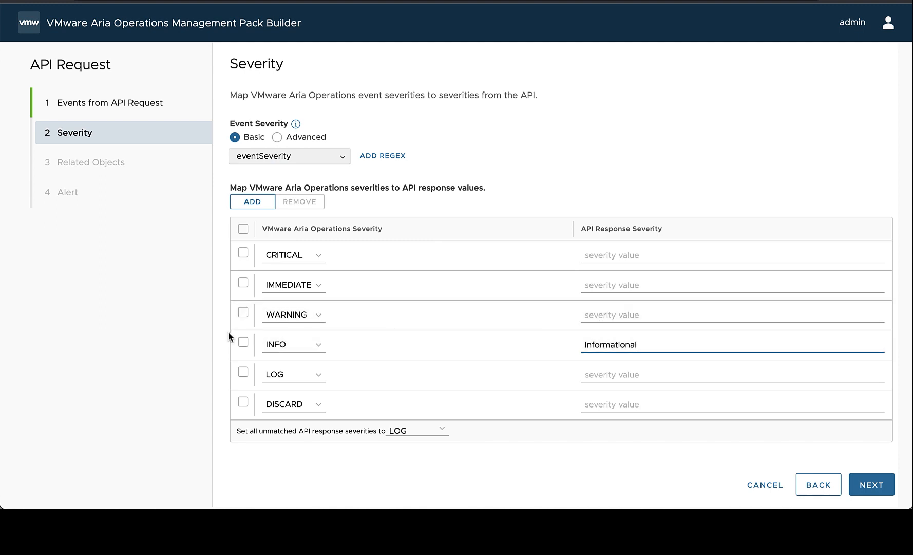
left_click(644, 310)
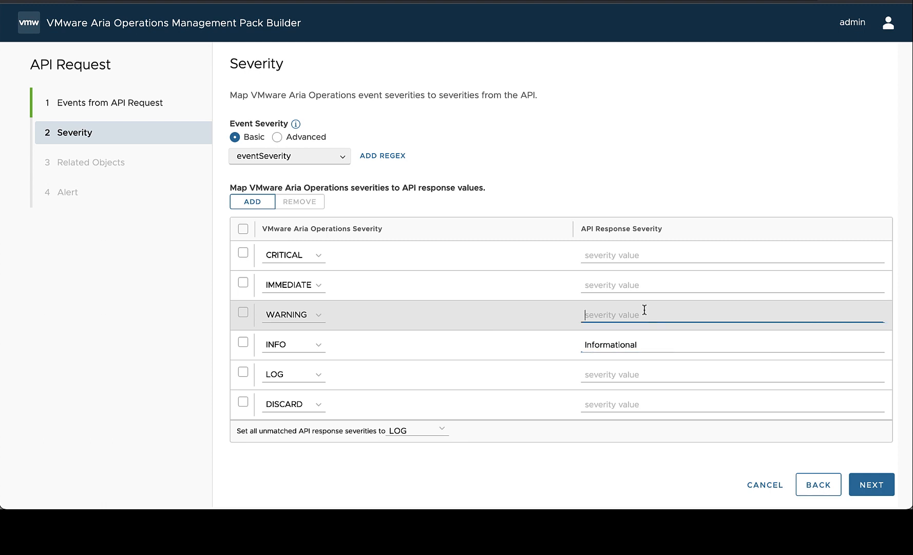
type("Warning")
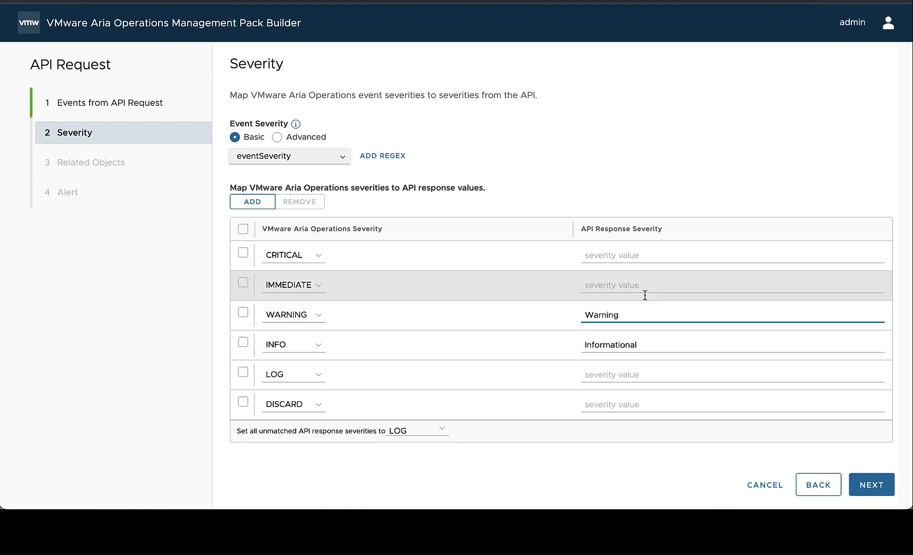
left_click(611, 256)
type("Critical")
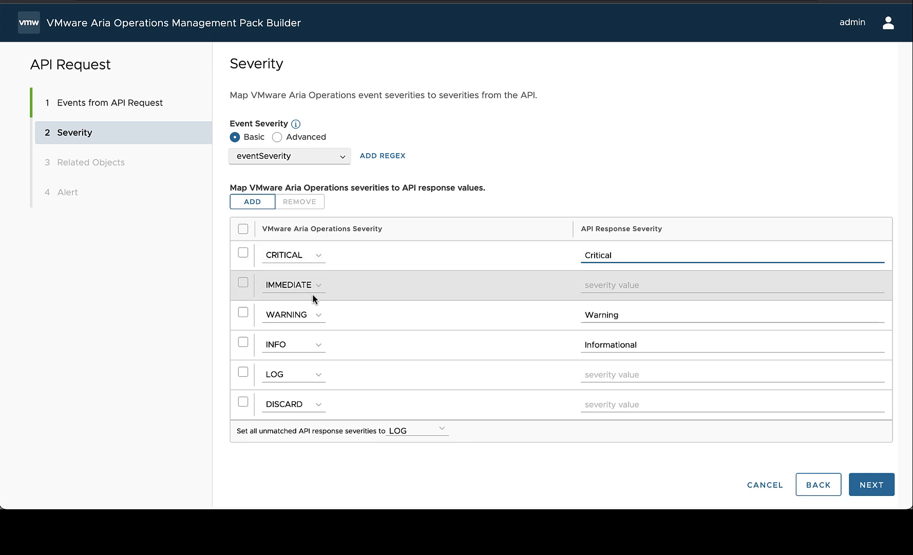
- Remove the IMMEDIATE, LOG and DISCARD rows from the severity mapping
left_click(244, 284)
left_click(243, 372)
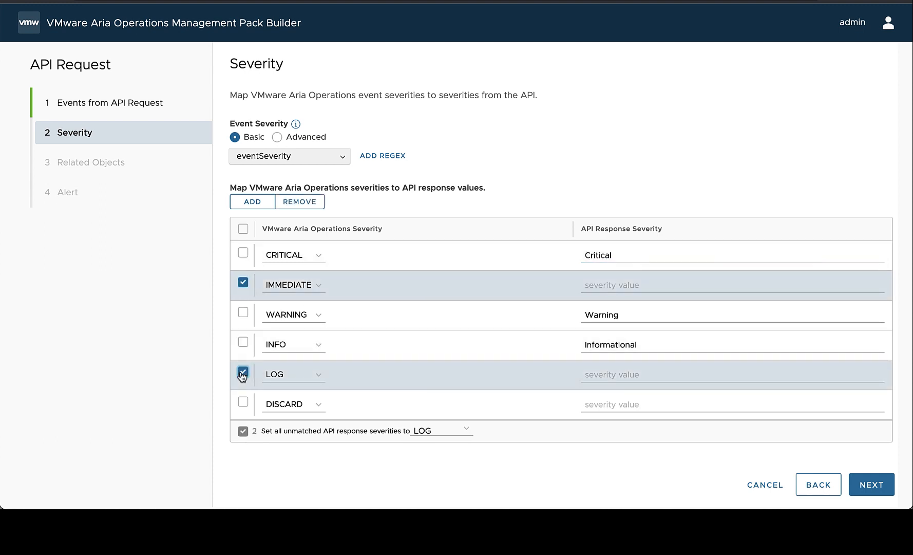
left_click(242, 403)
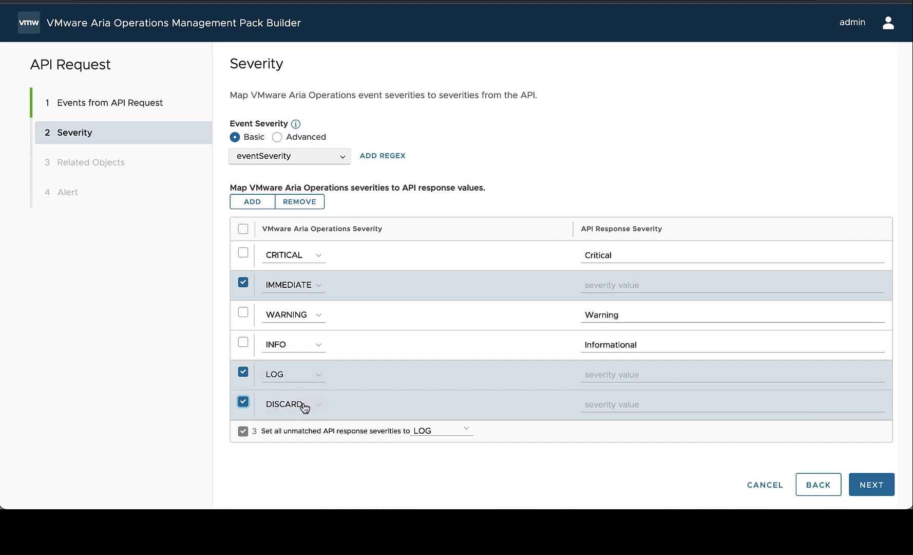
left_click(305, 202)
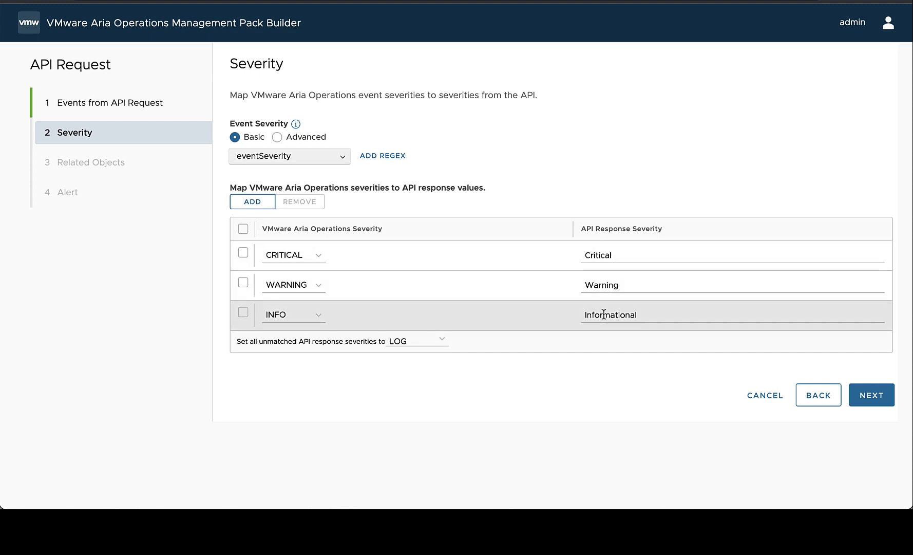
- Keep LOG for unmatched API response severities and proceed to the Related Objects stage
left_click(434, 342)
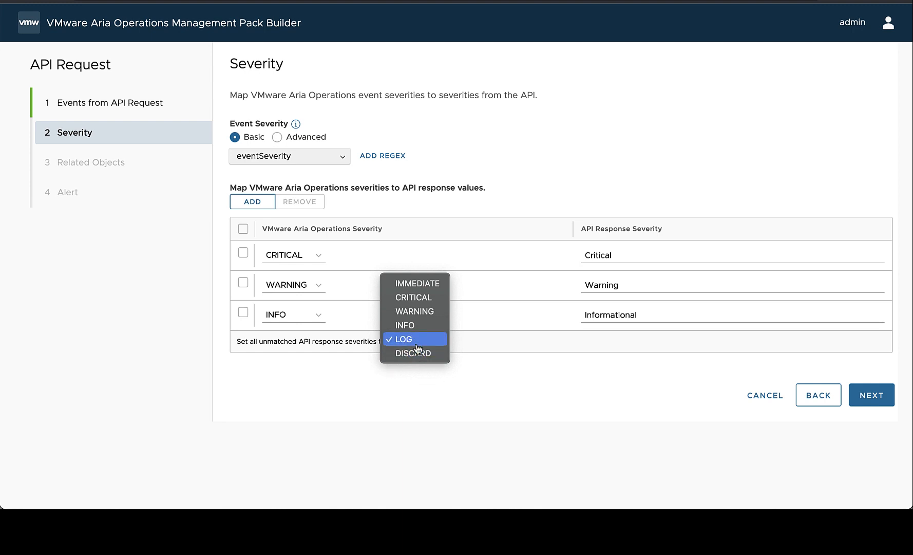
left_click(503, 386)
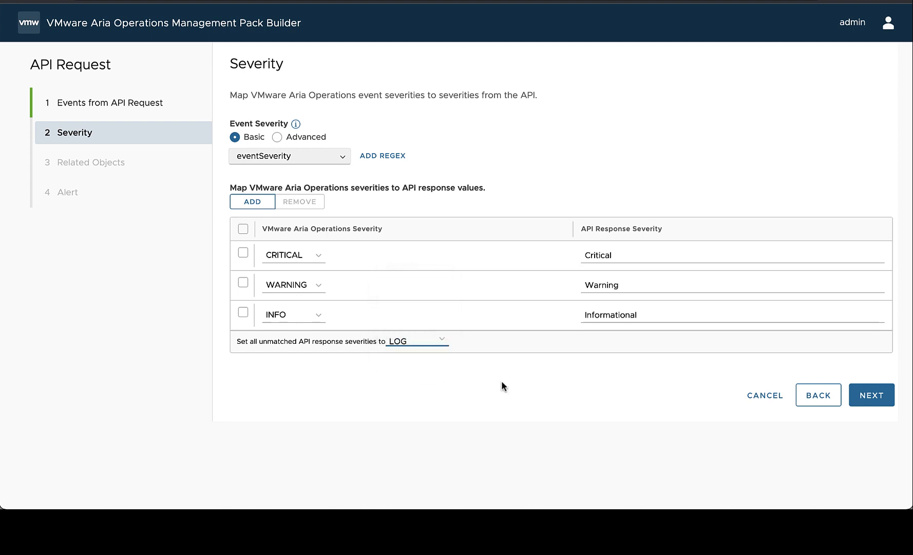
left_click(868, 396)
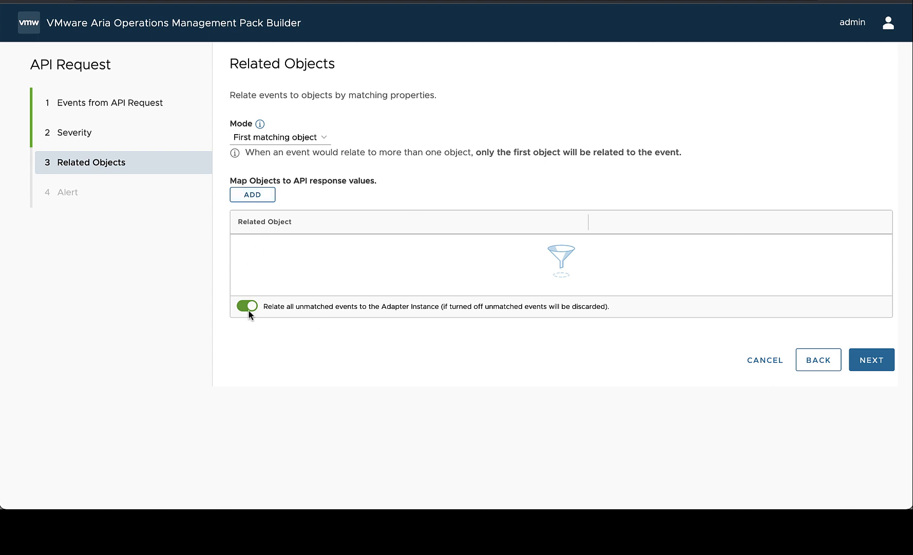
- Add Rubrik Cluster as a related object, matching its ID property to the objectId response attribute
left_click(253, 195)
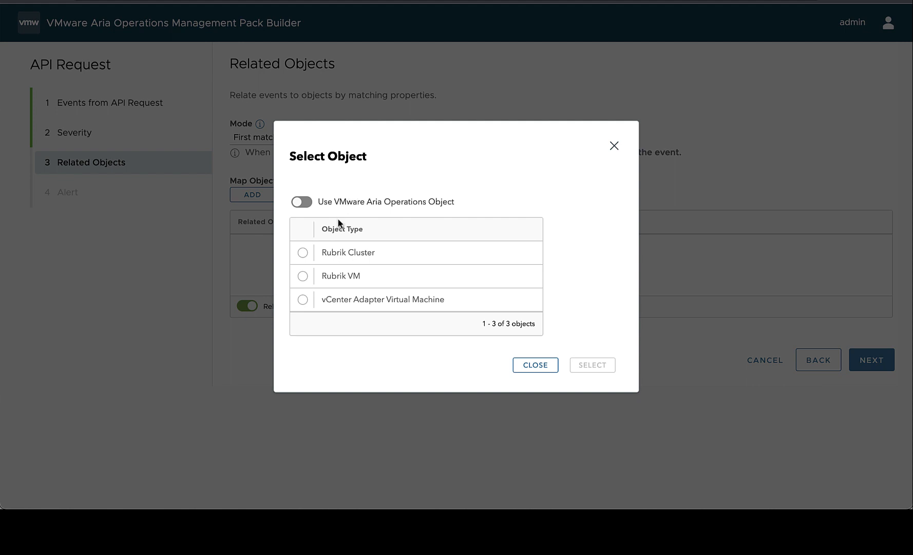
left_click(300, 254)
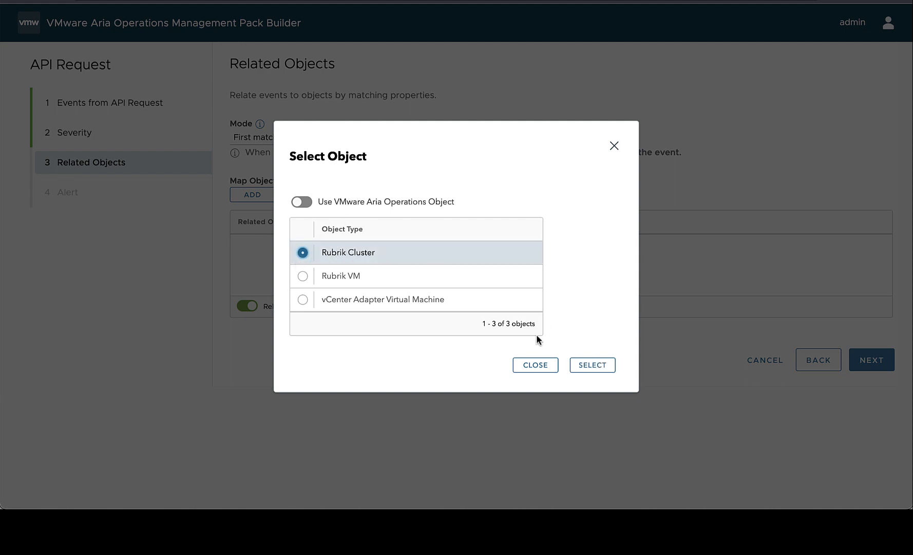
left_click(595, 366)
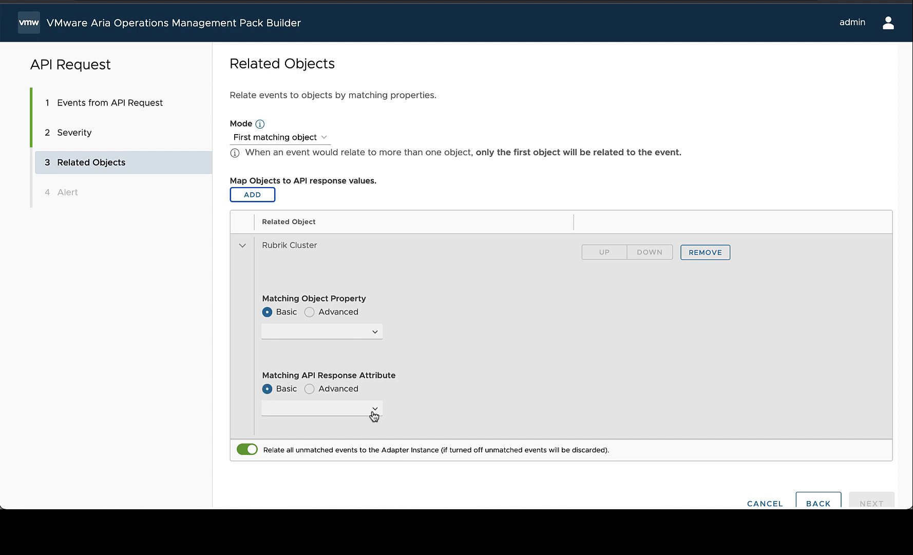
left_click(375, 331)
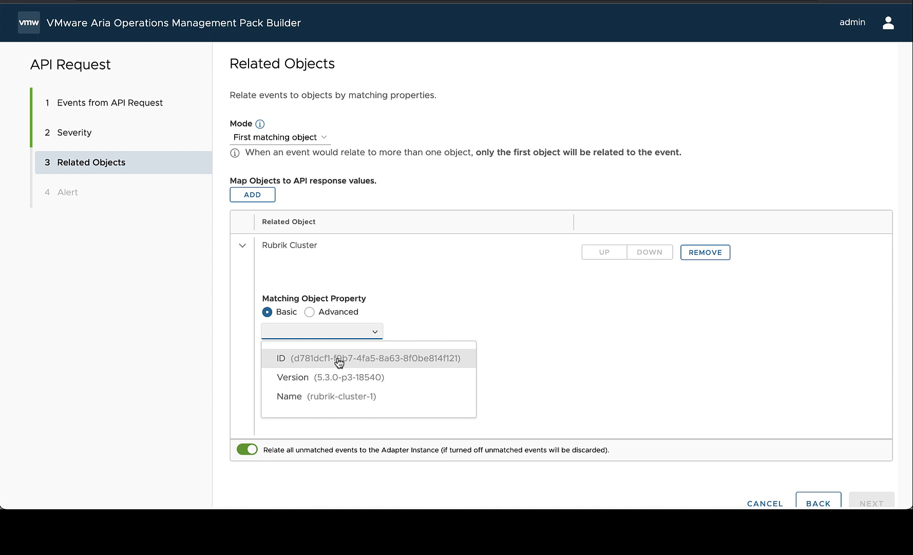
left_click(339, 358)
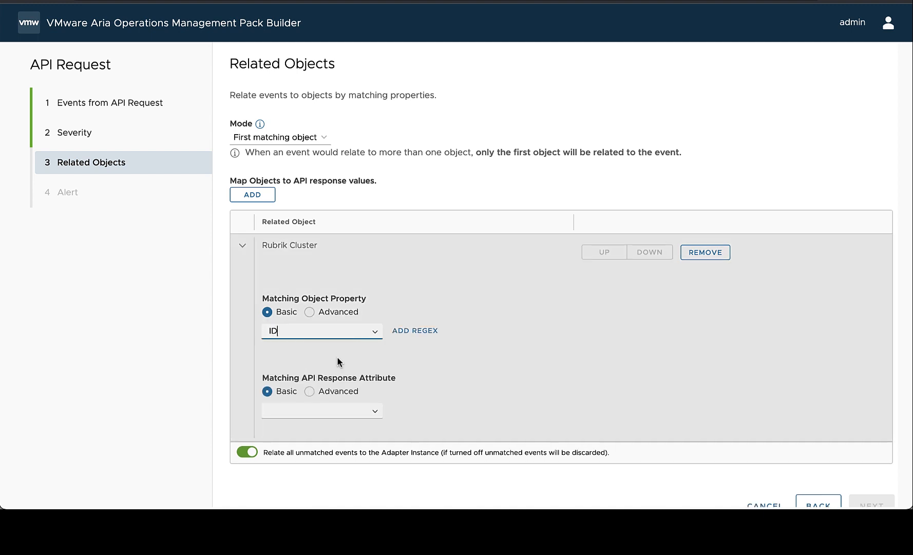
left_click(374, 412)
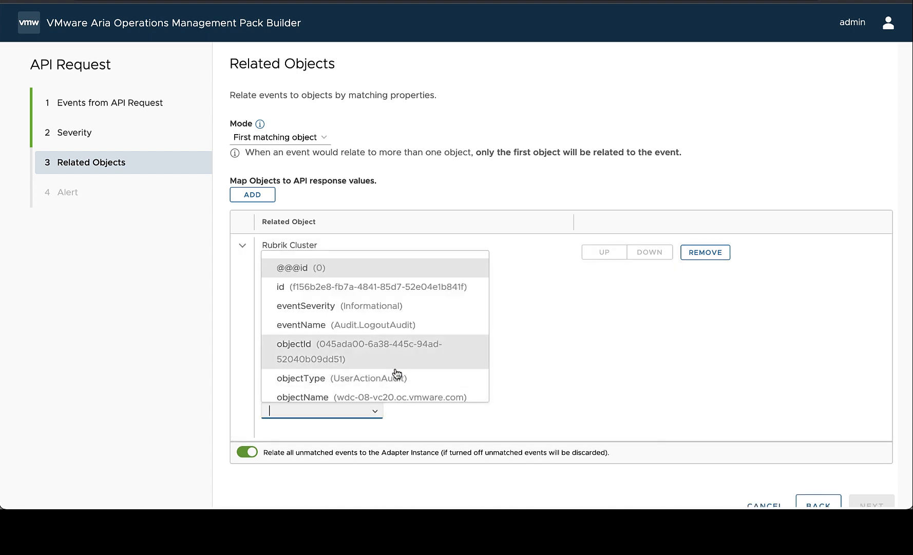
left_click(340, 357)
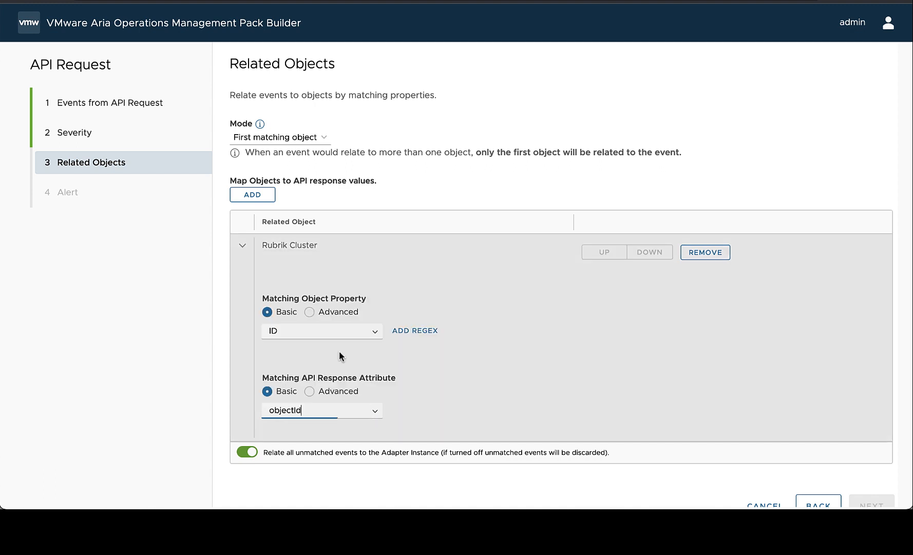
- Add Rubrik VM as a second related object, matching its ID property to the objectId response attribute
scroll(395, 411, "down", 1)
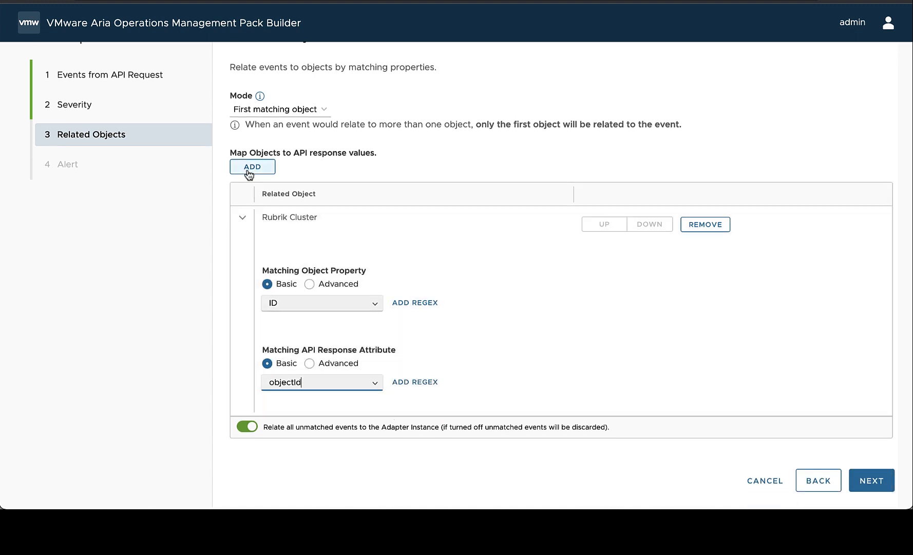
left_click(247, 168)
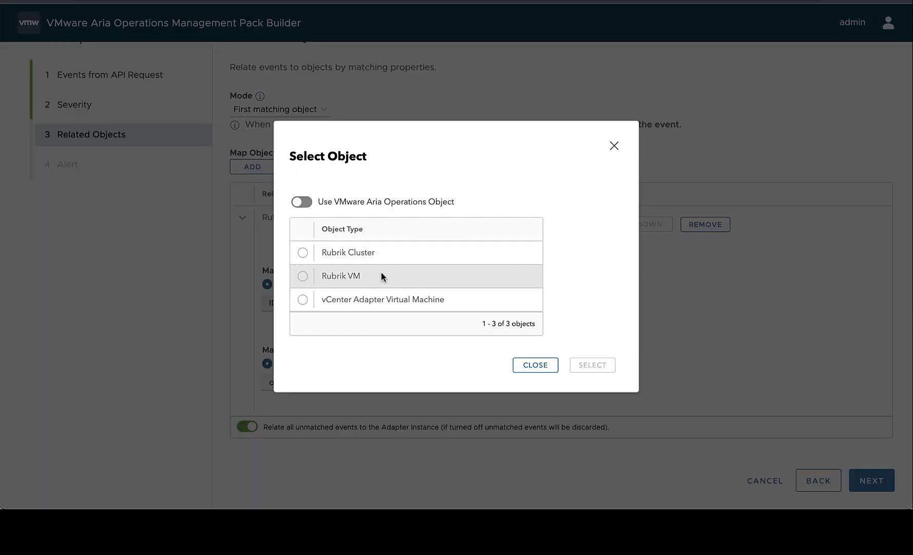
left_click(303, 277)
left_click(594, 366)
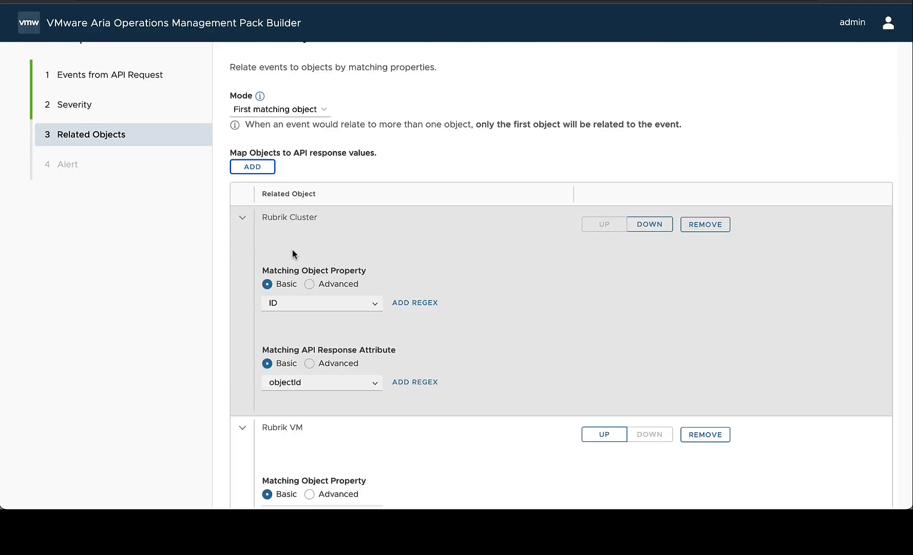
left_click(241, 218)
left_click(298, 341)
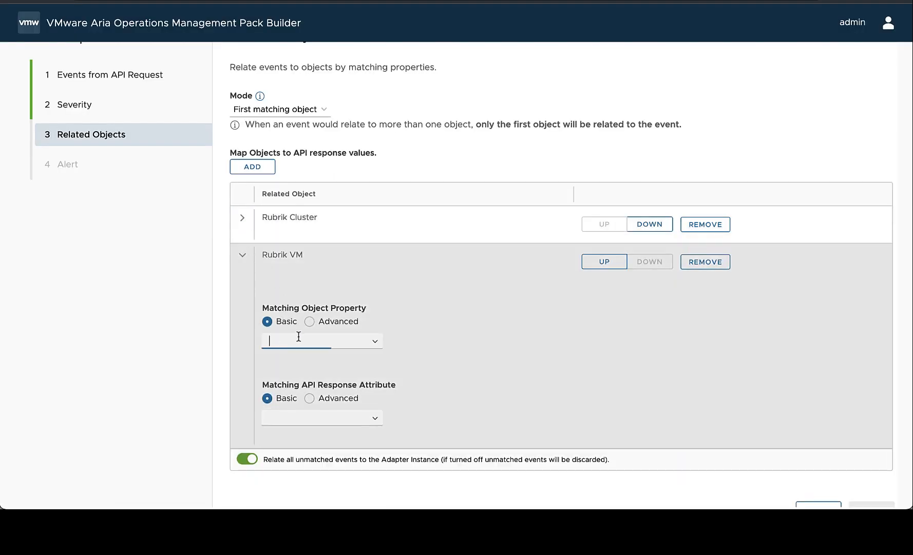
left_click(377, 347)
left_click(352, 386)
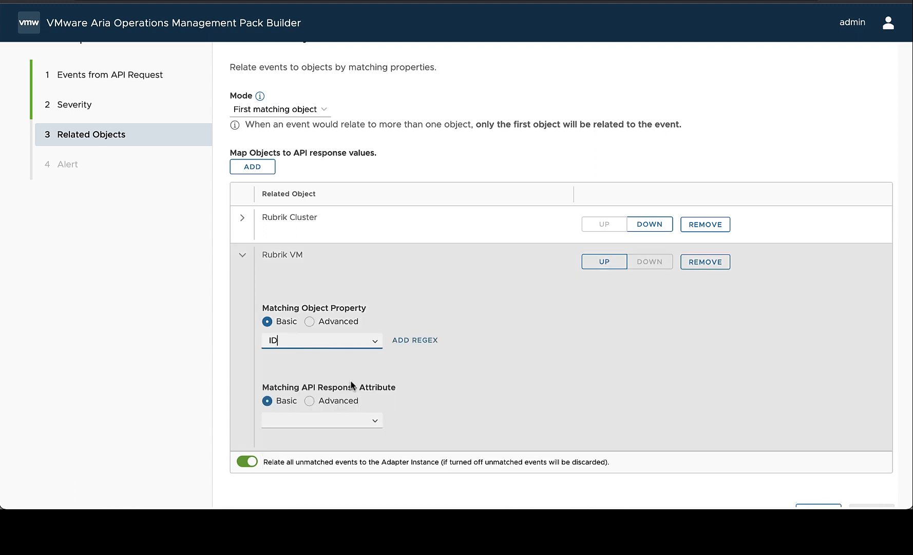
left_click(374, 420)
left_click(381, 369)
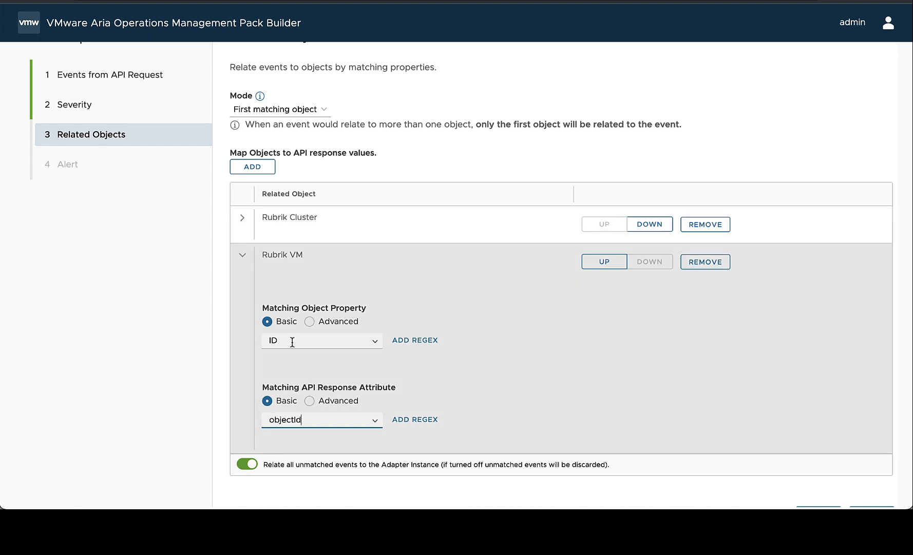
- Search the VMware Aria Operations objects for "host sy" in the related object selection, and close it without adding an object
left_click(243, 256)
left_click(263, 194)
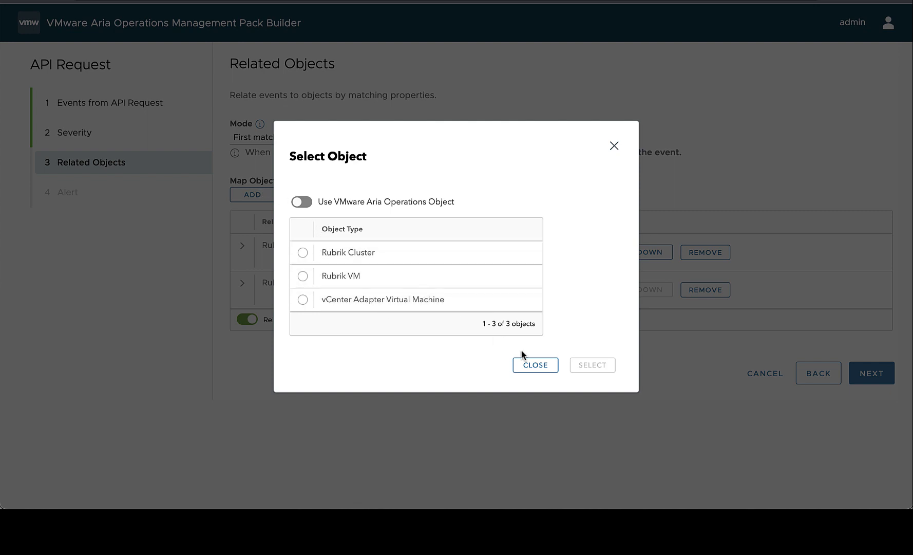
left_click(300, 203)
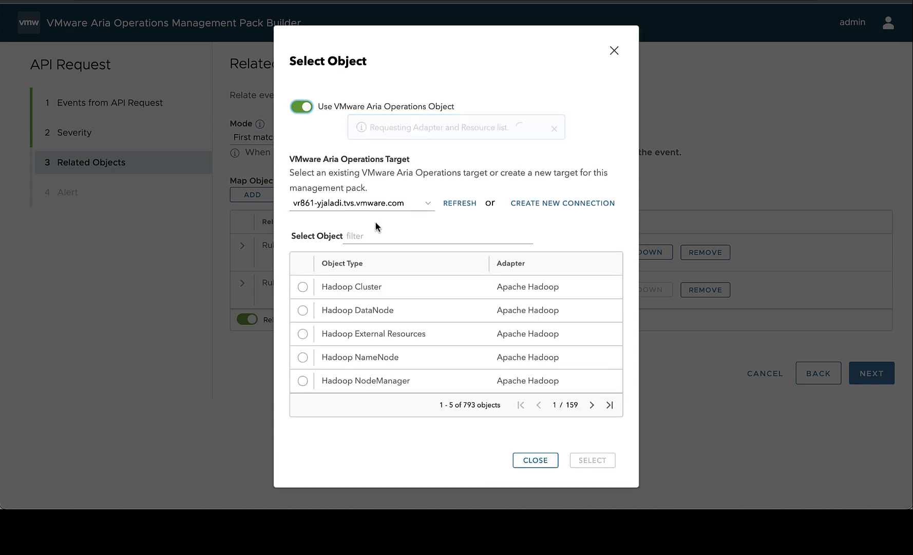
left_click(409, 224)
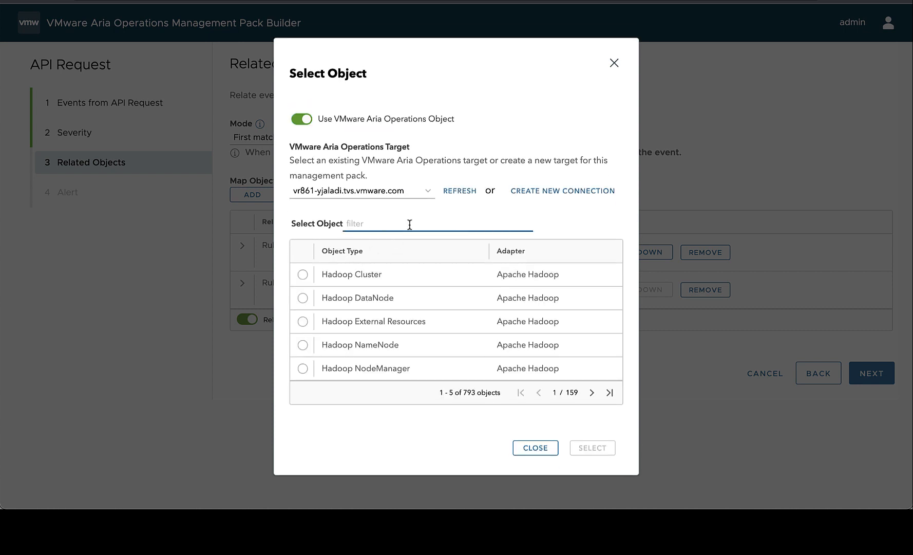
type("host sy")
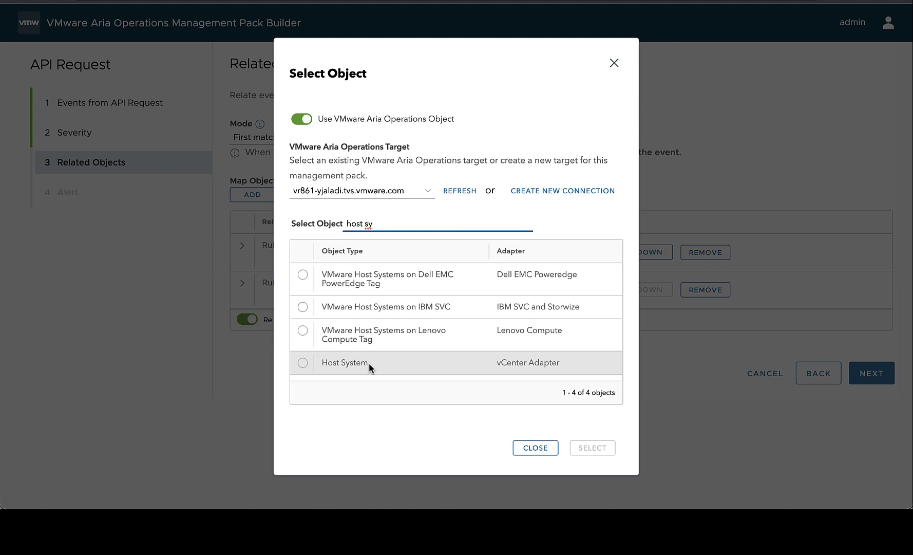
left_click(535, 447)
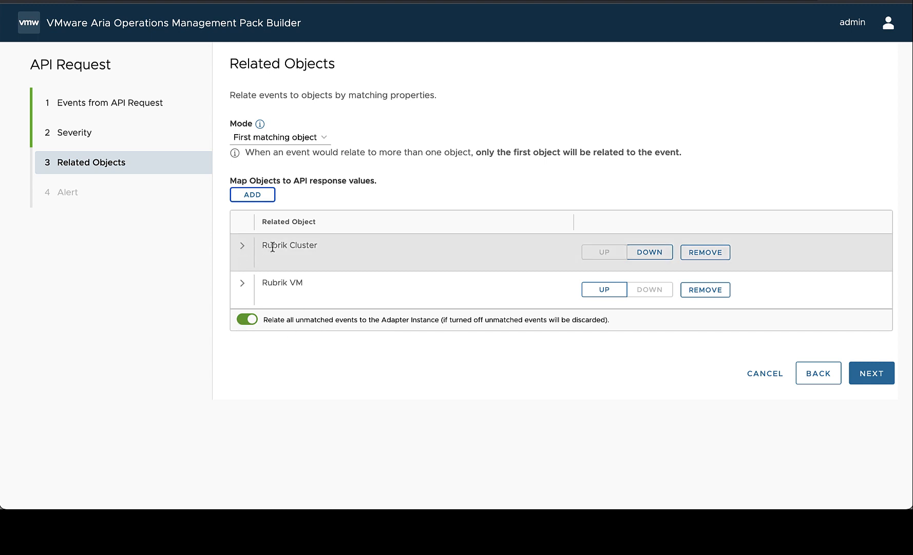
- Keep relating all unmatched events to the Adapter Instance and proceed to the Alert stage
left_click_drag(273, 247, 315, 246)
left_click_drag(282, 283, 313, 284)
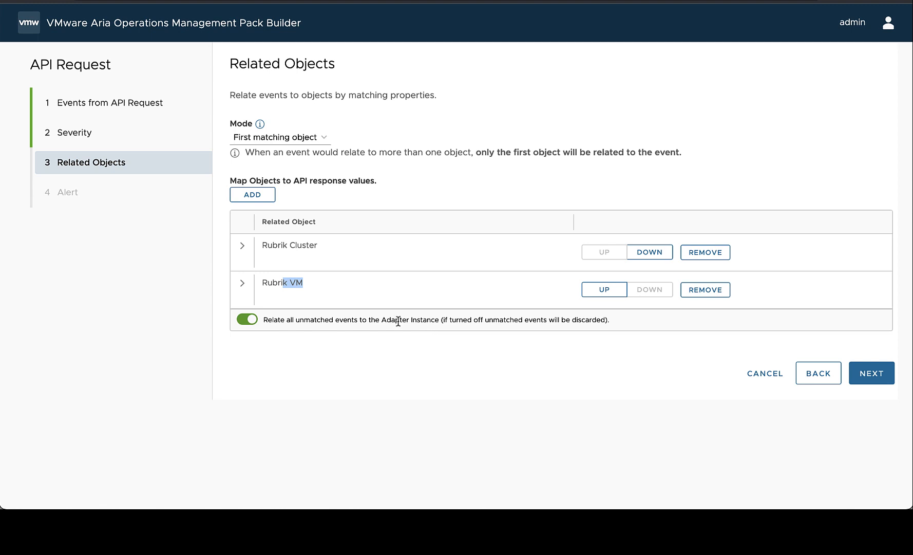
left_click(245, 320)
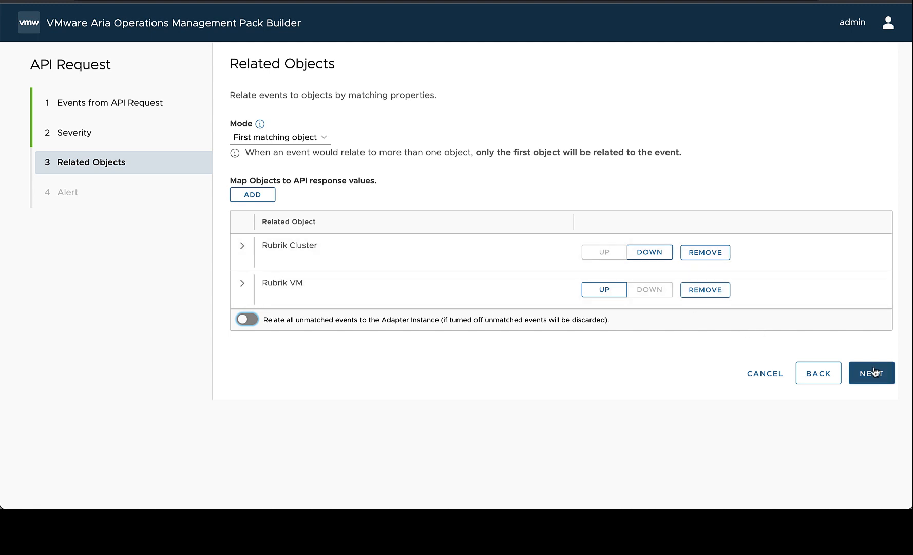
left_click(247, 319)
left_click(870, 375)
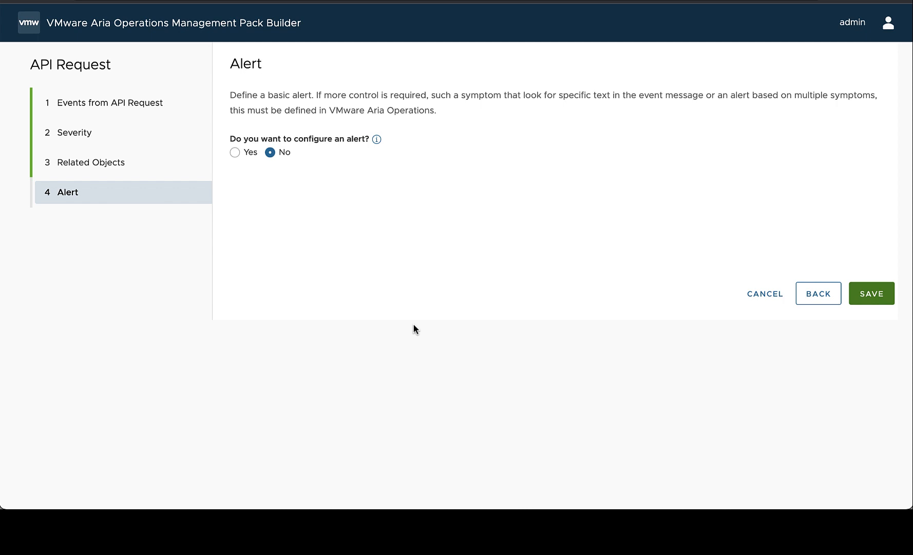
- Review the basic alert options, choose not to configure an alert, and save the event
left_click(236, 152)
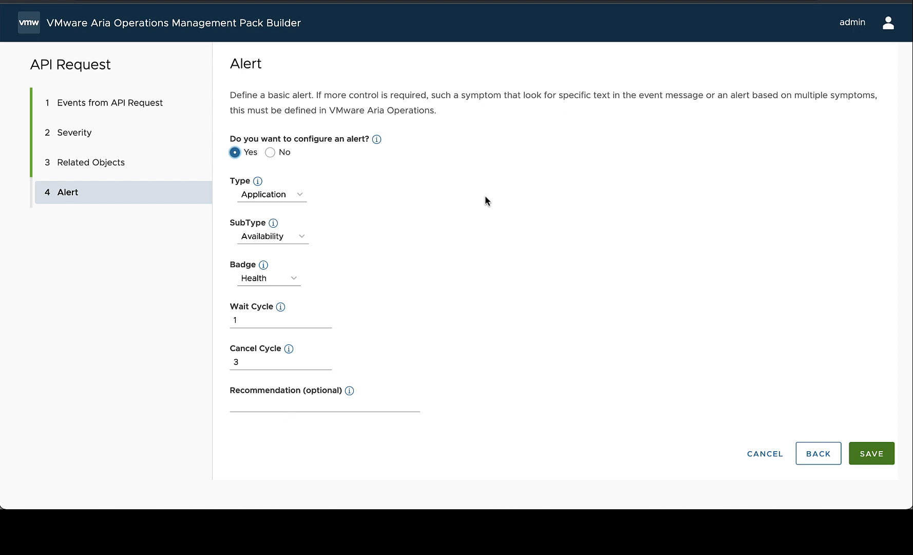
left_click_drag(440, 97, 596, 92)
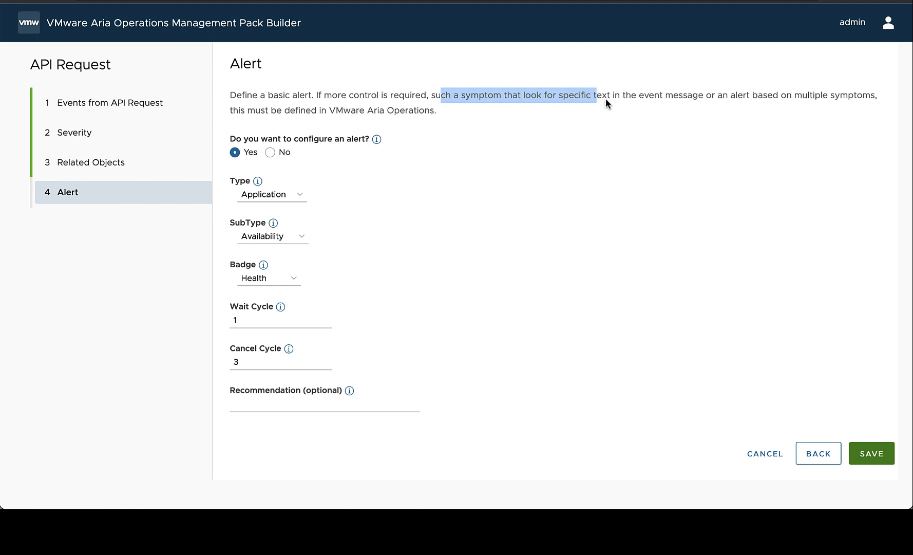
left_click_drag(786, 96, 823, 113)
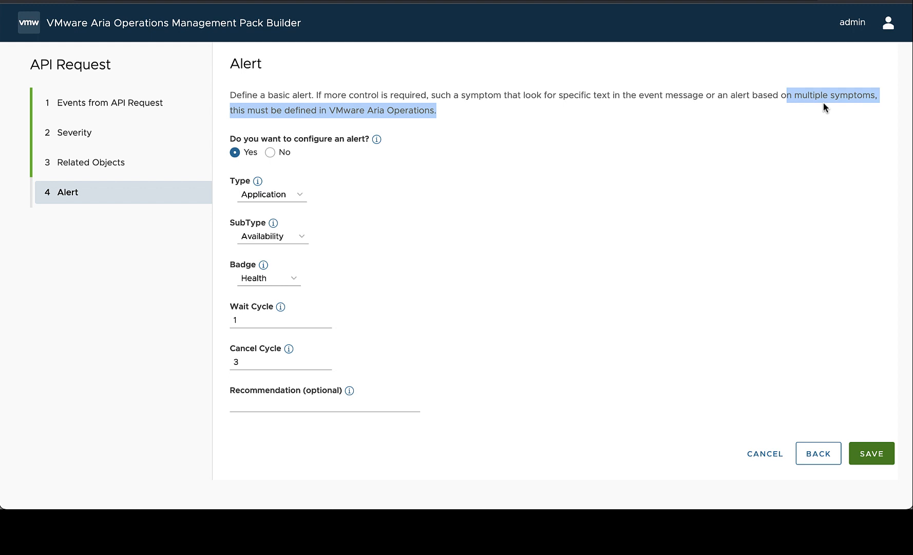
left_click(269, 152)
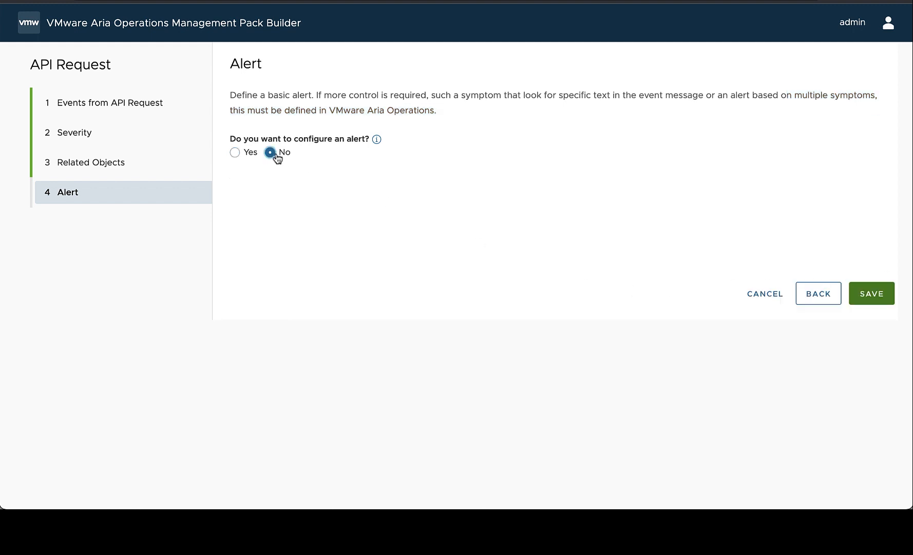
left_click(885, 300)
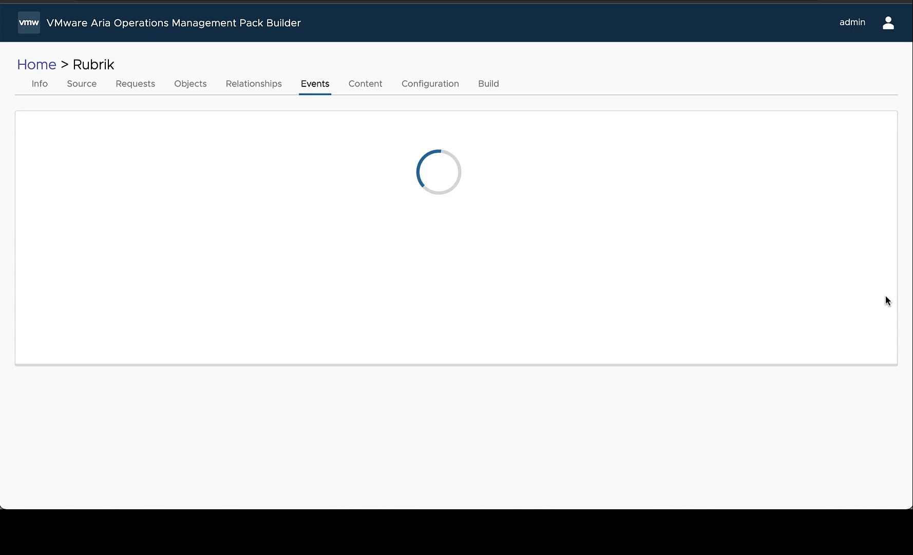